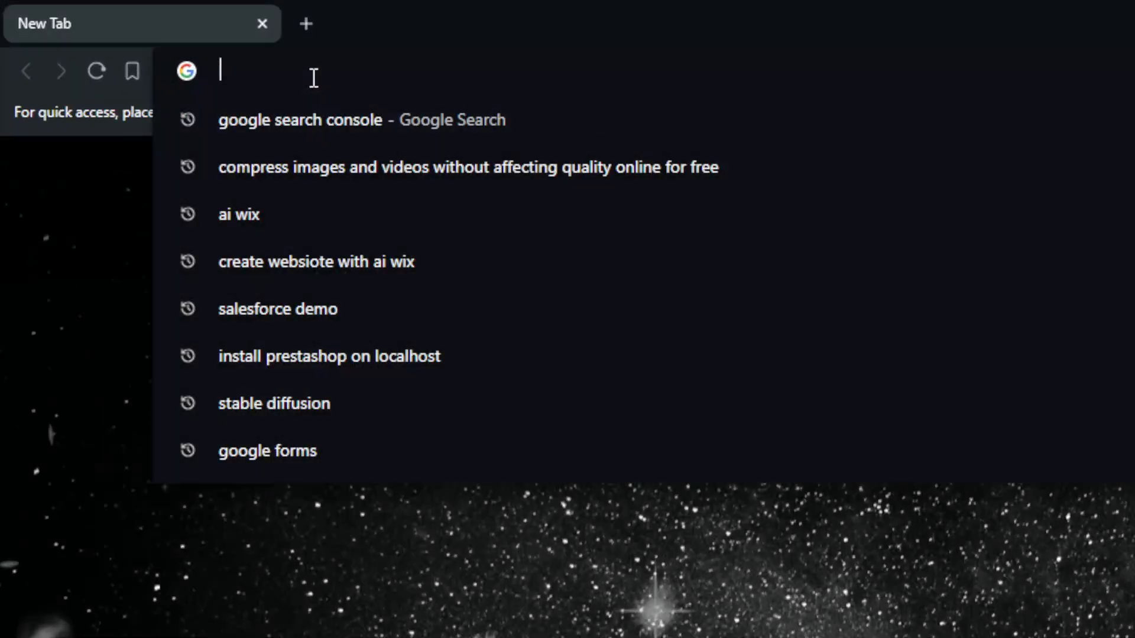
Go to wix.com in a private browser tab and bring up the account sign-up page from its login page
type("wix.0")
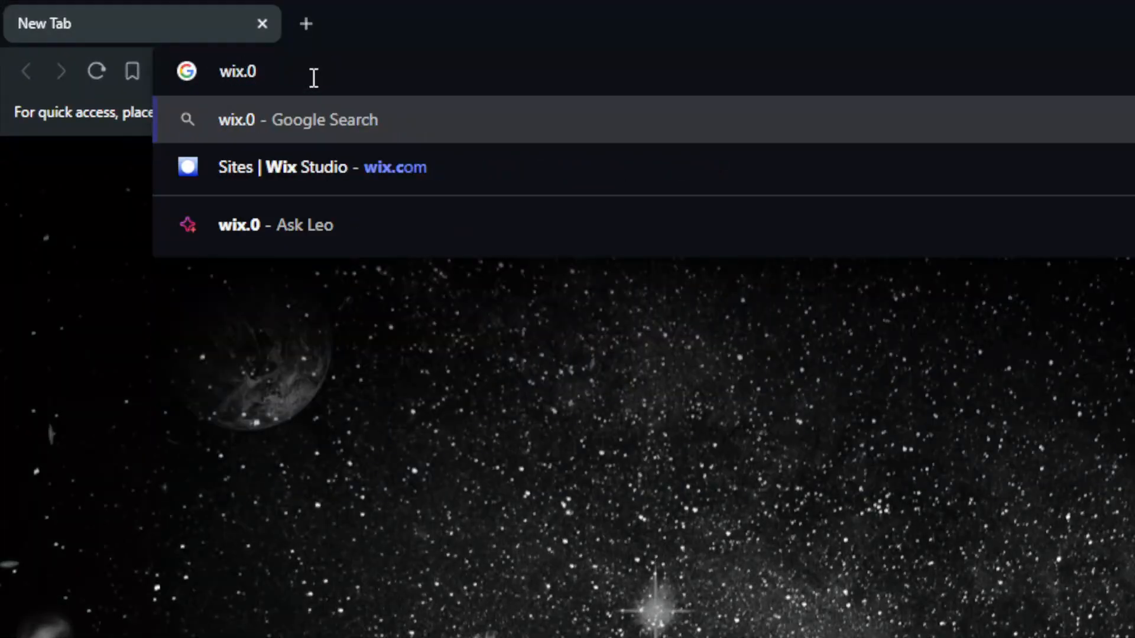
key("BackSpace")
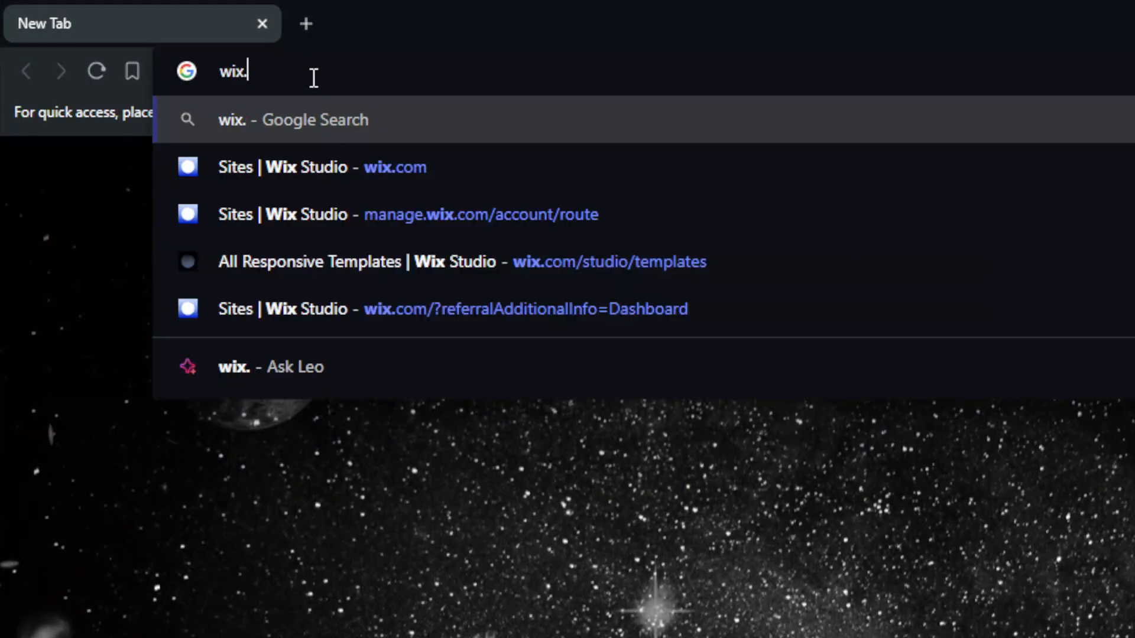
type("co")
key("Return")
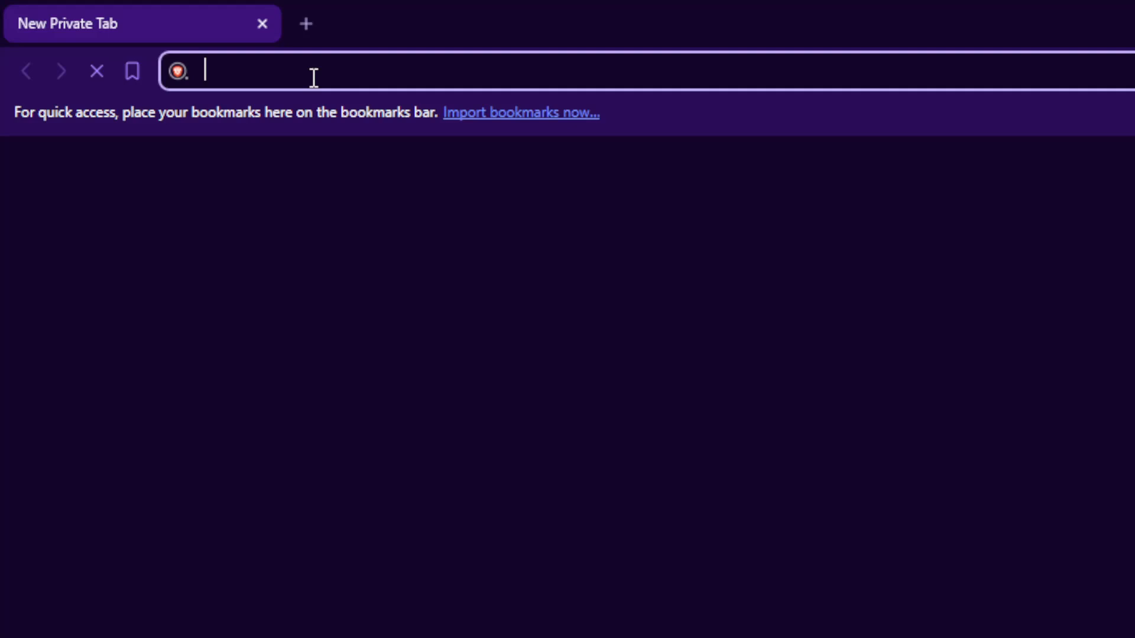
type("wix.com")
key("Return")
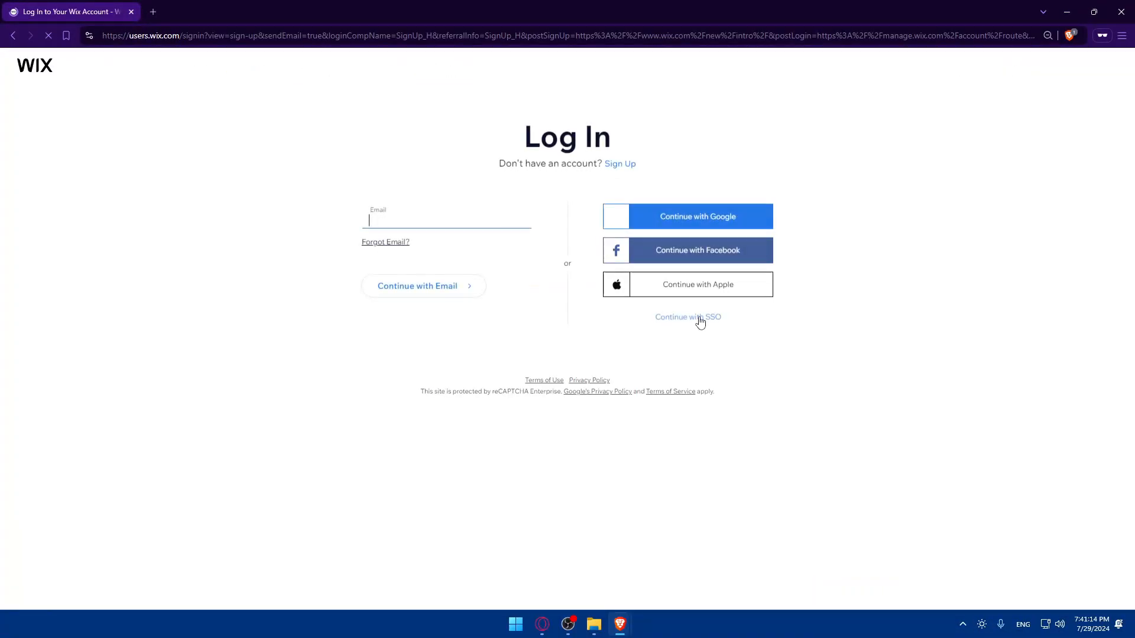
left_click(618, 166)
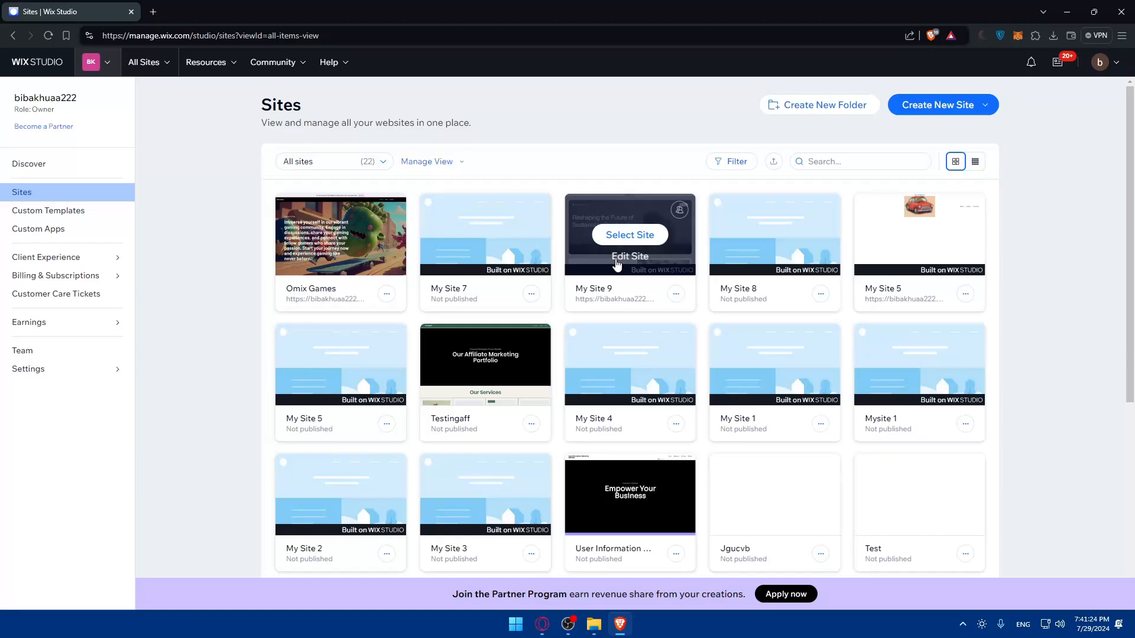
Look through the sites list and open My Site 9 and Omix Games for editing in separate tabs
scroll(435, 370, "down", 5)
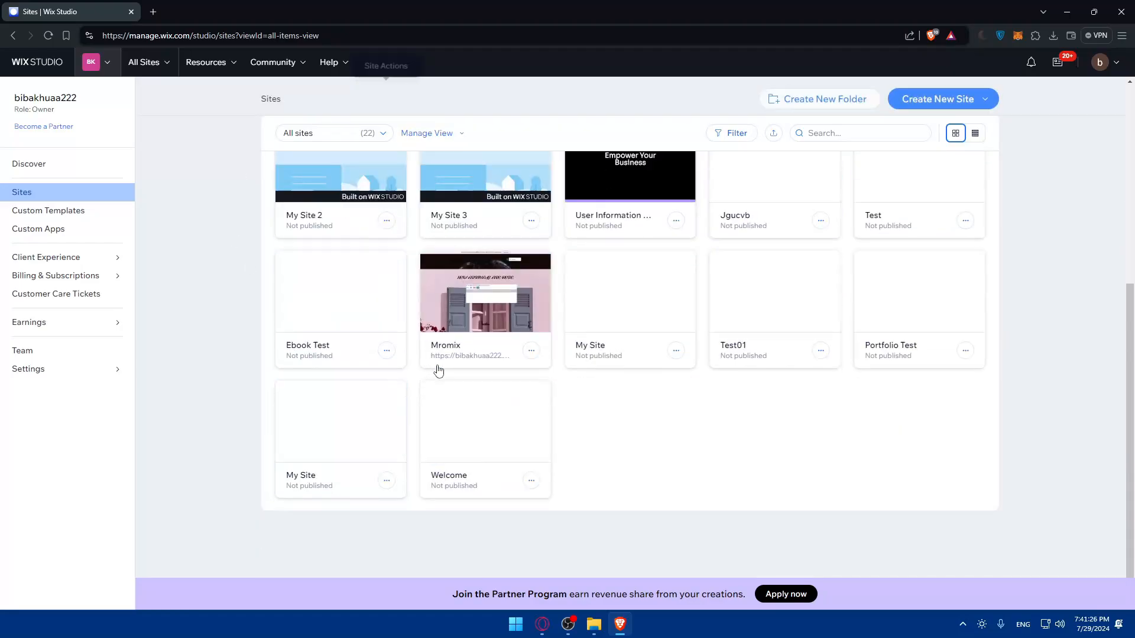
scroll(489, 402, "up", 5)
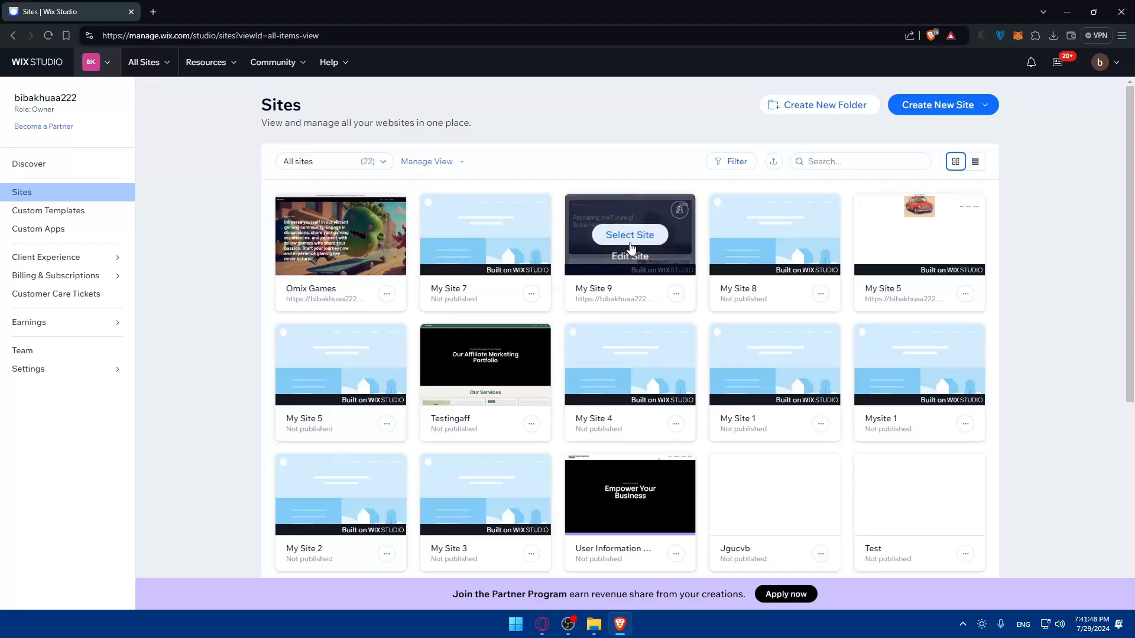
left_click(625, 258)
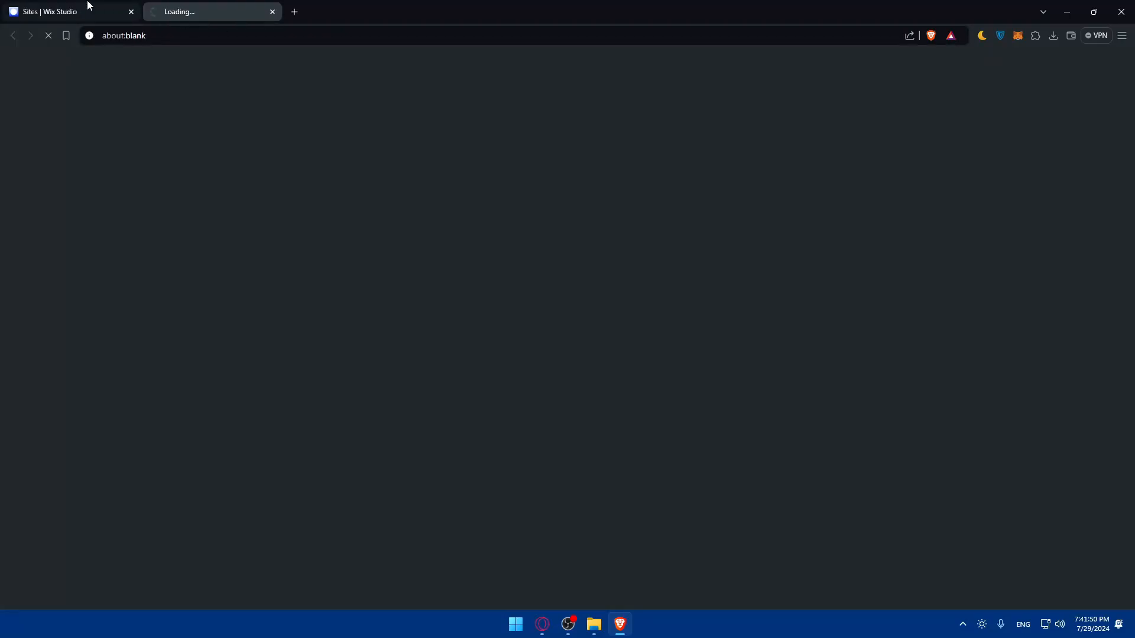
left_click(53, 12)
left_click(333, 258)
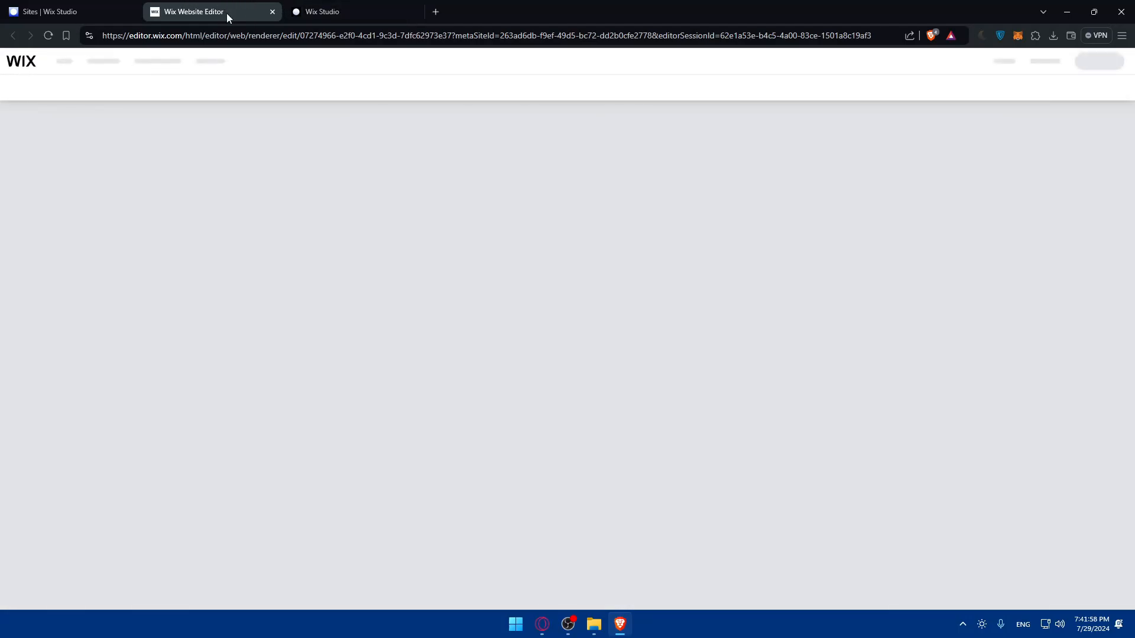
Check the loading of both site editors, then look over the home page of Omix Games
left_click(330, 11)
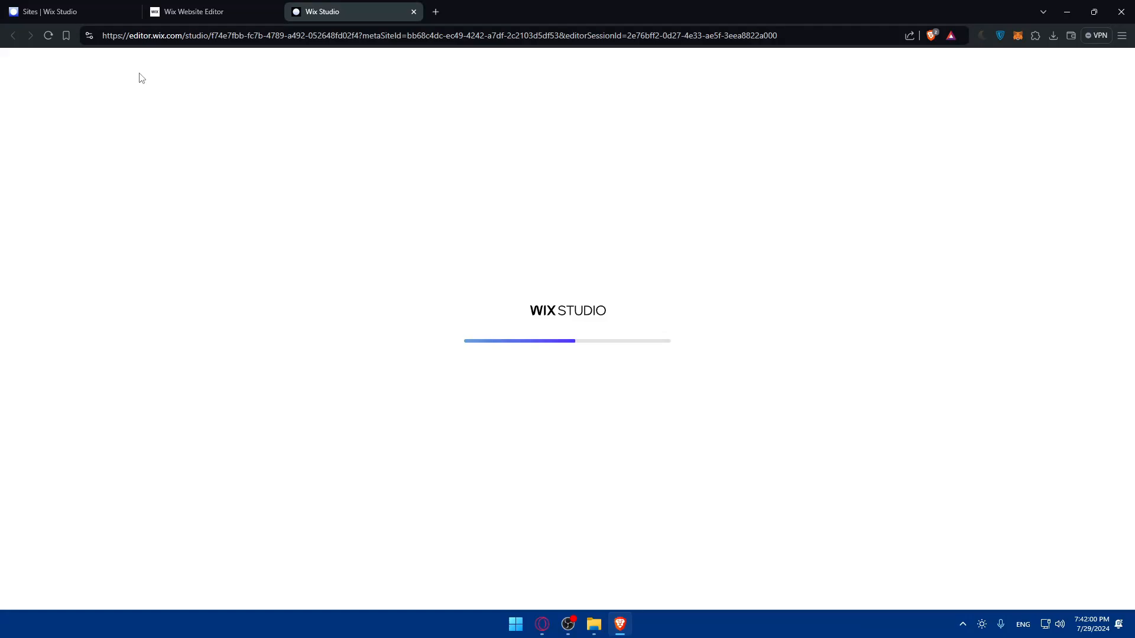
left_click(183, 7)
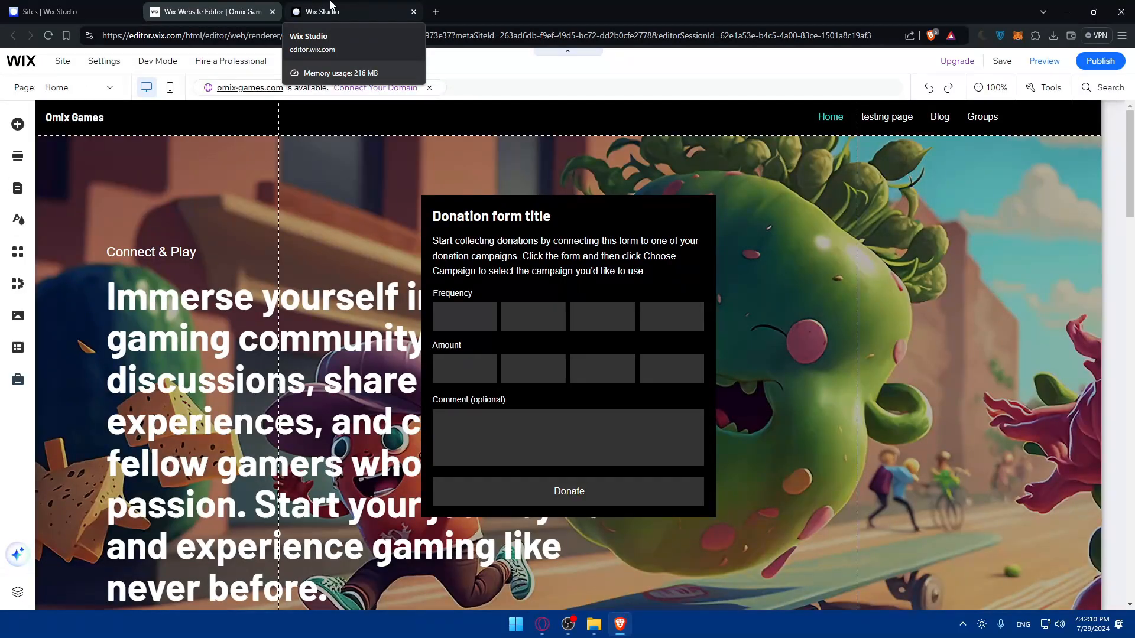
left_click(329, 6)
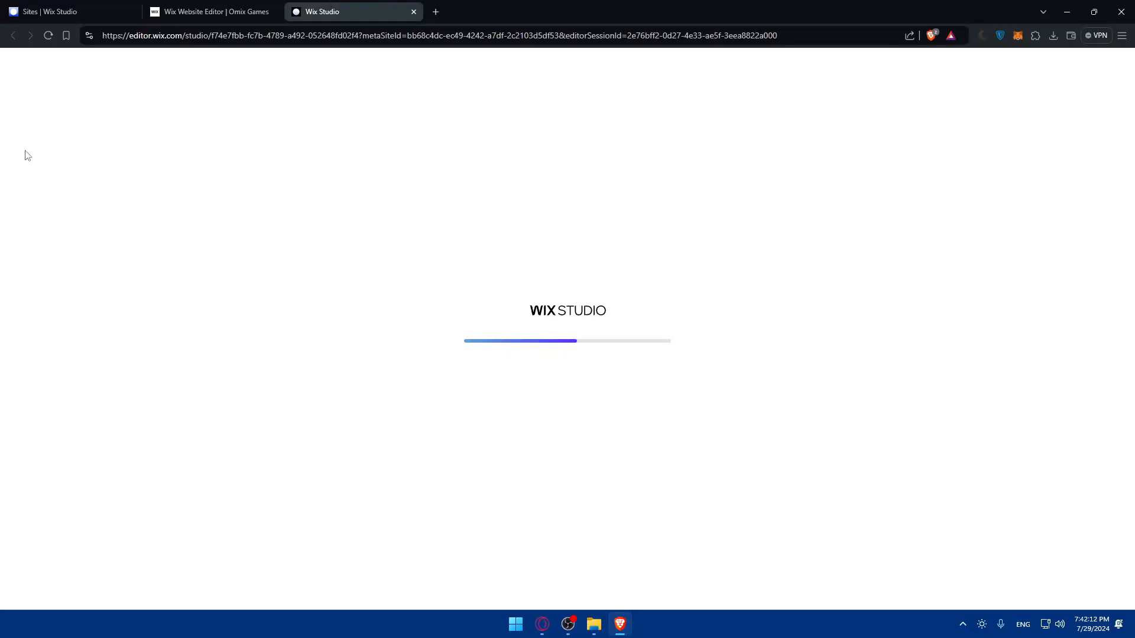
left_click(203, 8)
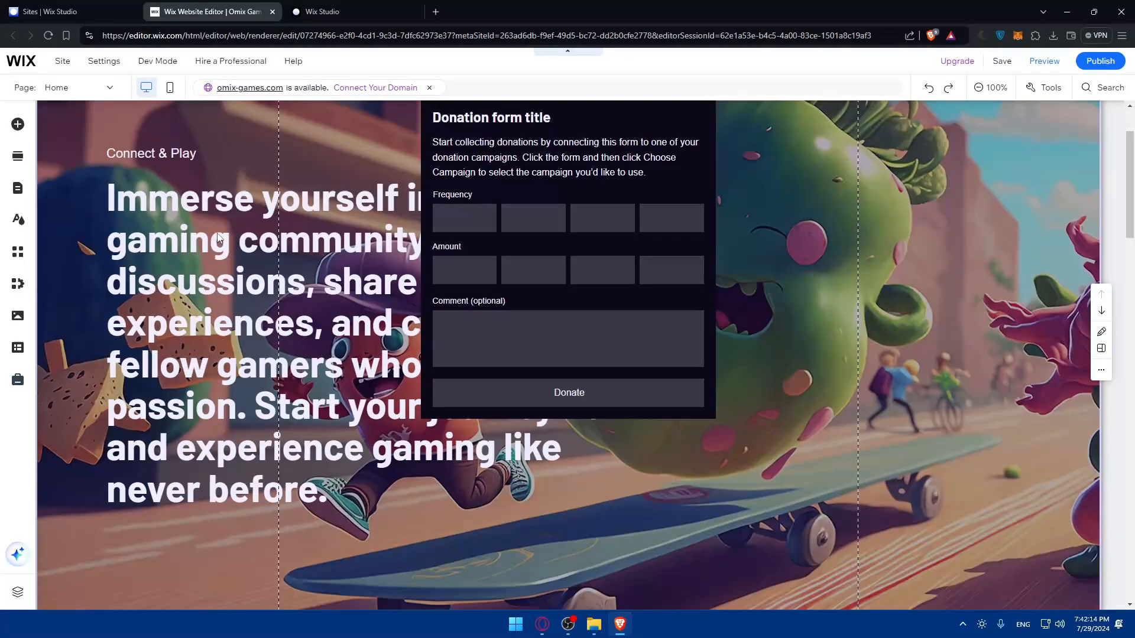
scroll(226, 241, "down", 12)
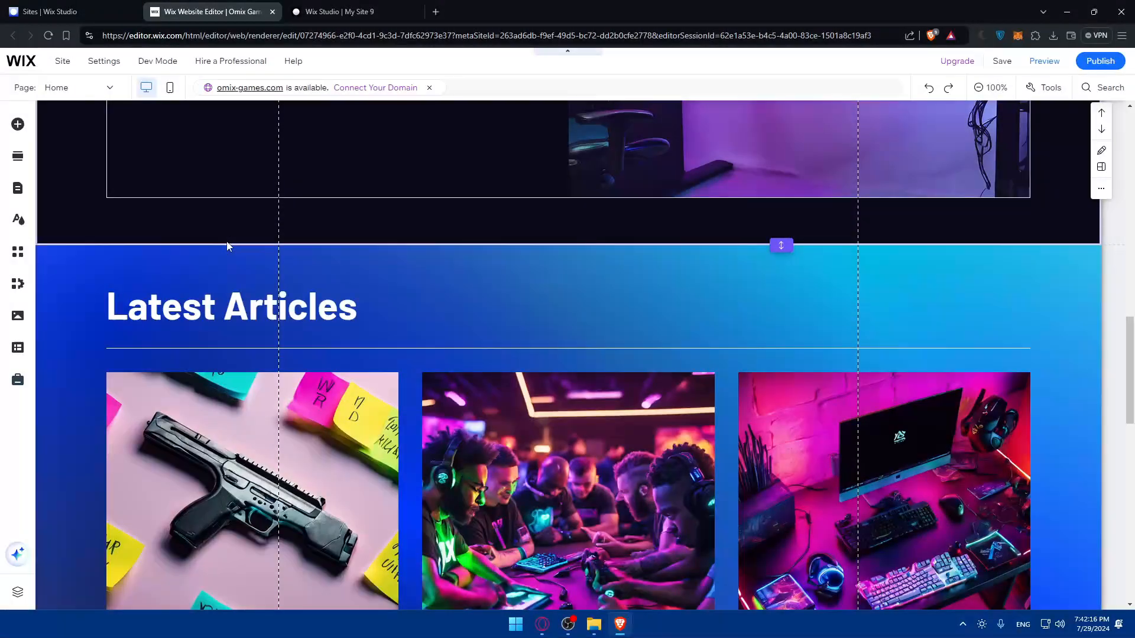
Open the testing page of Omix Games and delete its video player
left_click(18, 189)
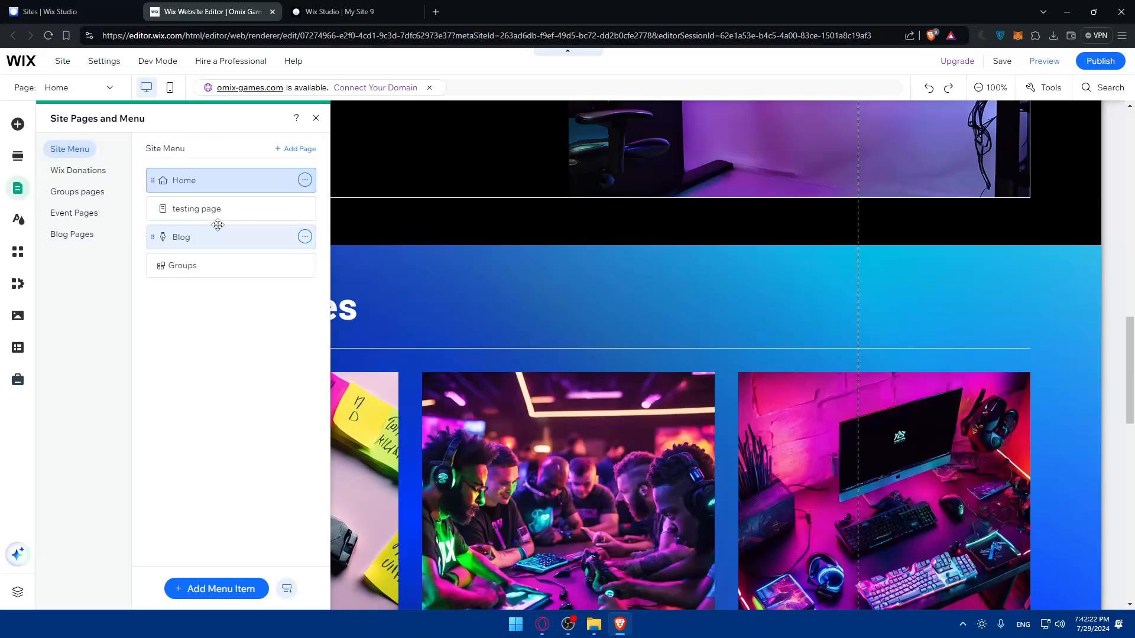
left_click(218, 212)
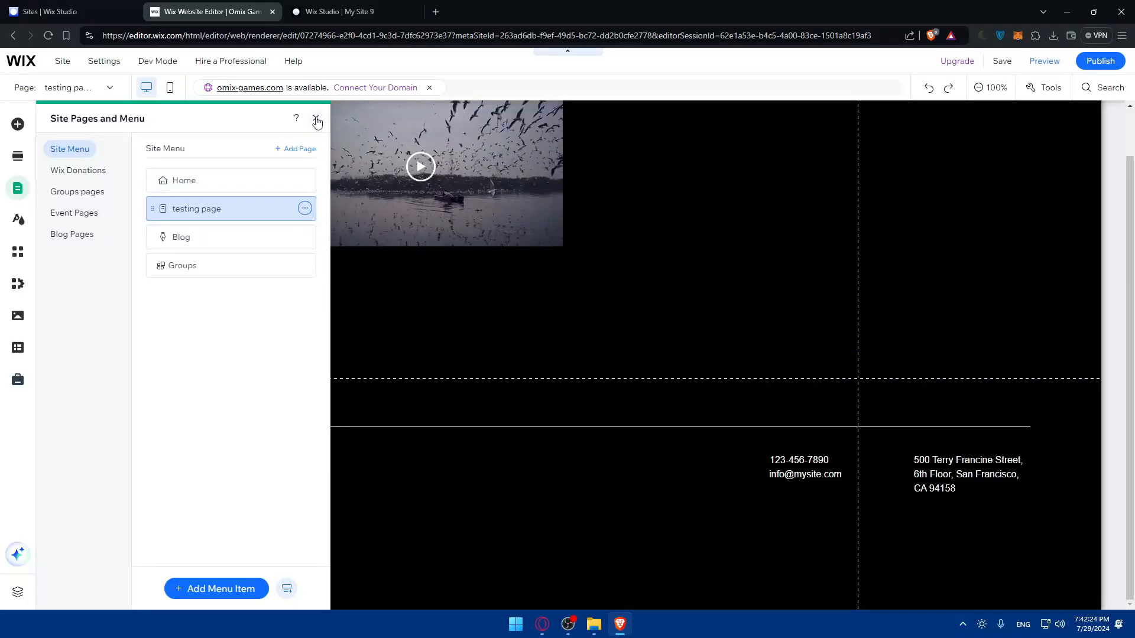
left_click(316, 119)
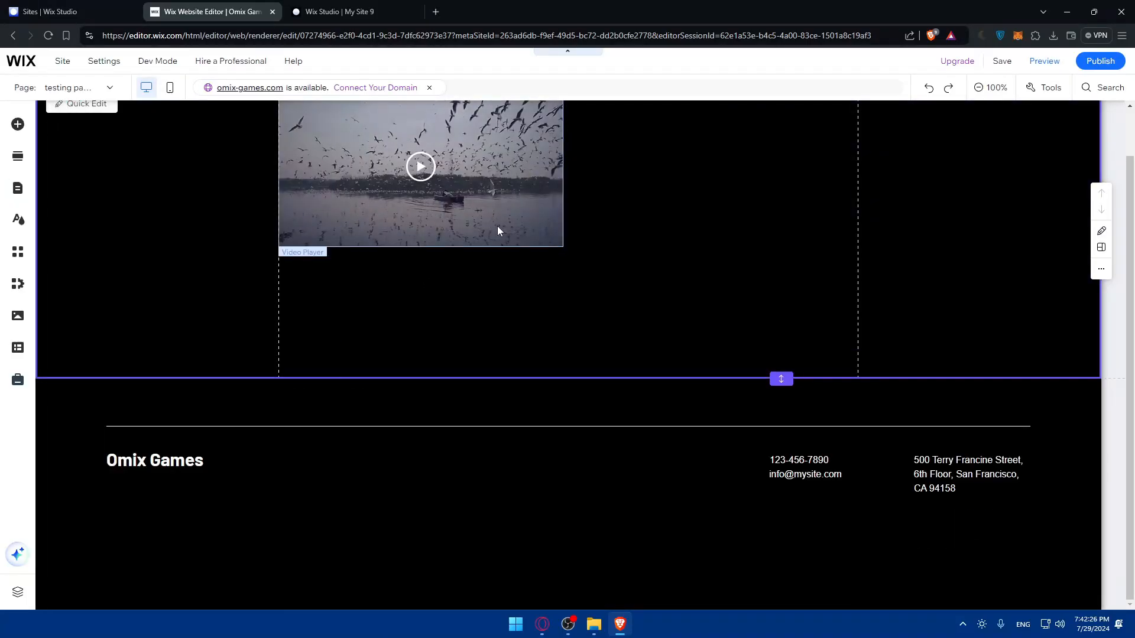
scroll(506, 299, "up", 1)
left_click(512, 248)
key("Delete")
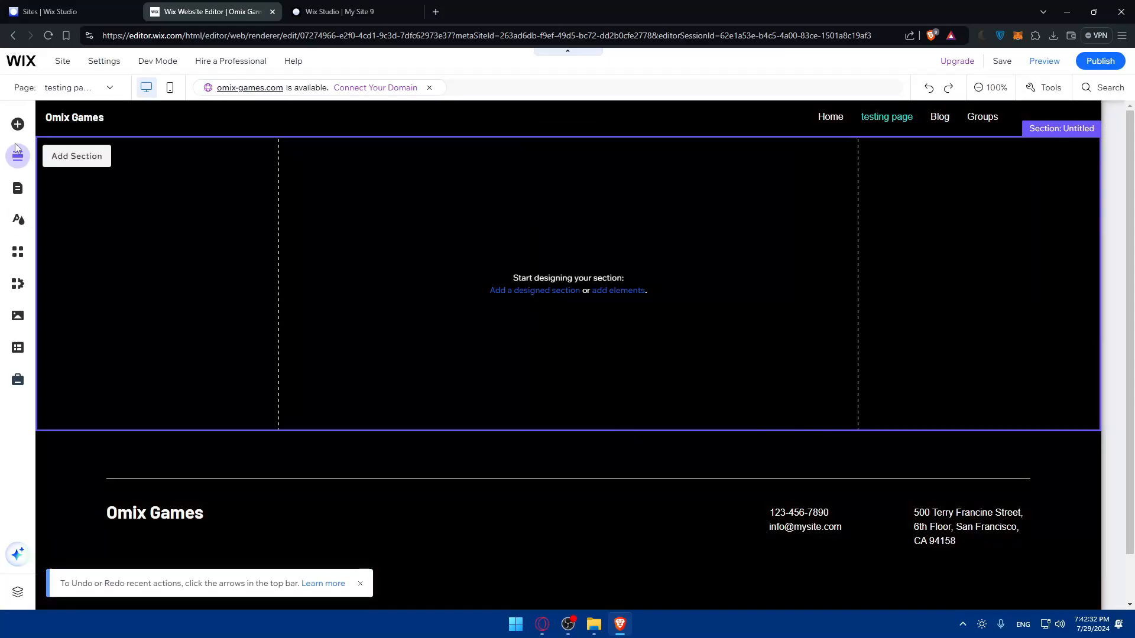
Examine the available social and blog elements, including recent posts, category menu, tag cloud, archive and RSS button
left_click(17, 125)
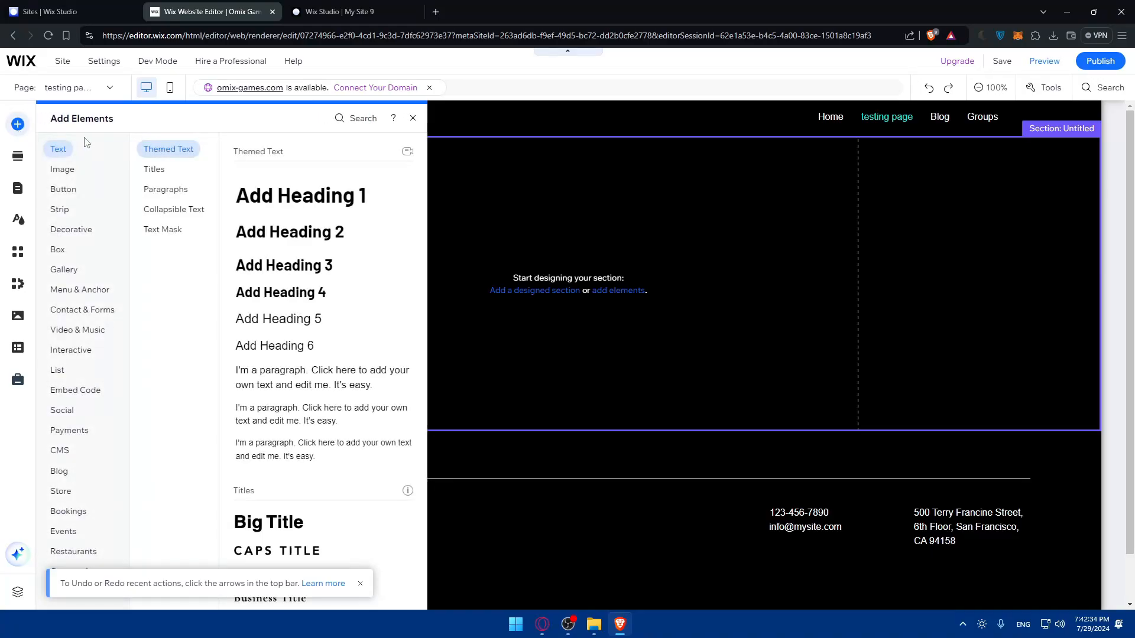
left_click(62, 410)
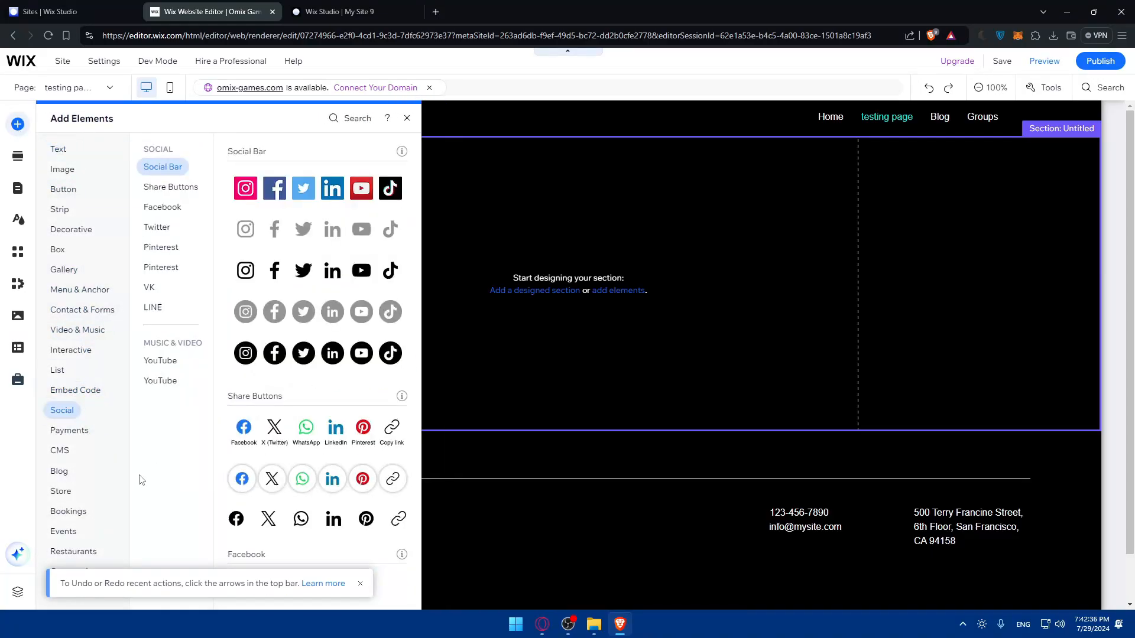
left_click(360, 585)
left_click(73, 592)
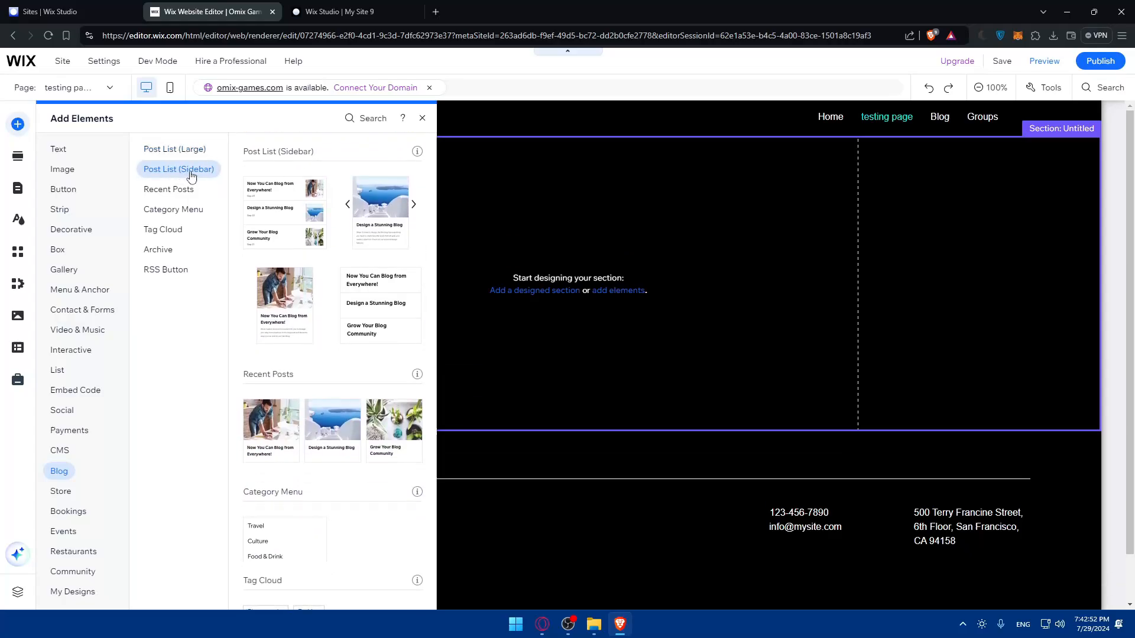
left_click(167, 189)
left_click(174, 209)
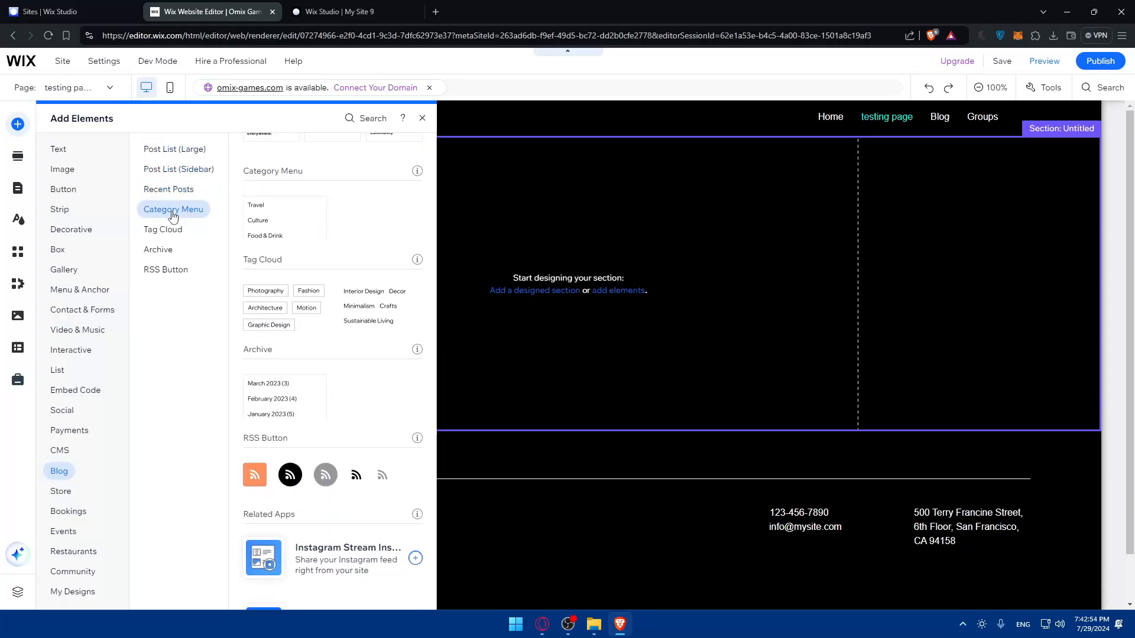
left_click(163, 230)
left_click(160, 250)
left_click(165, 271)
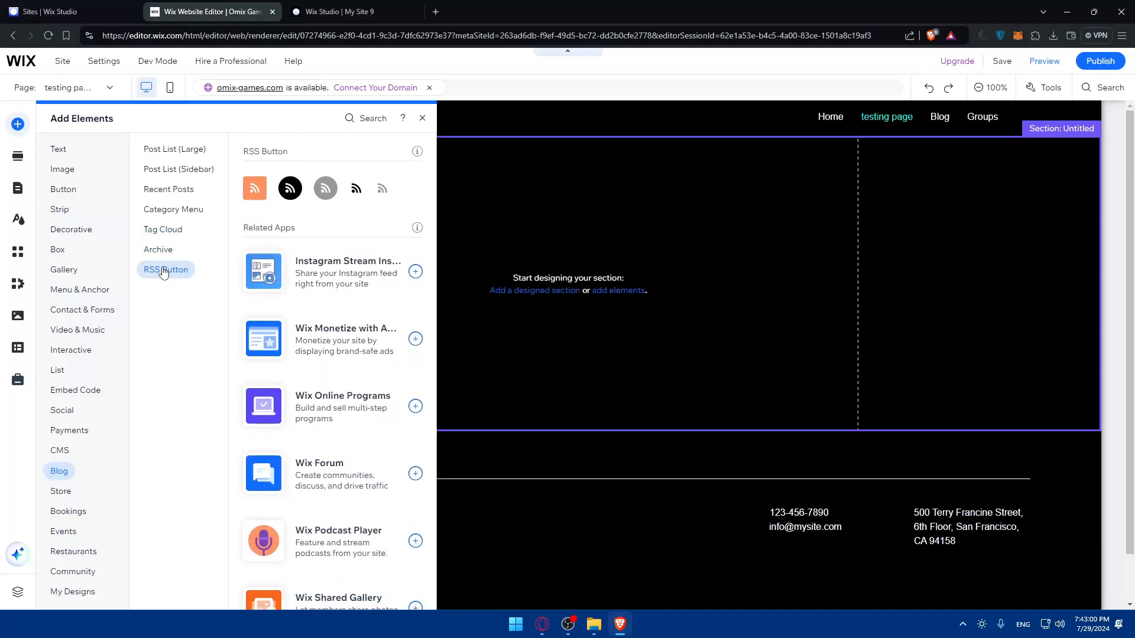
Add a Post List (Large) blog element to the empty section of the testing page
left_click(167, 152)
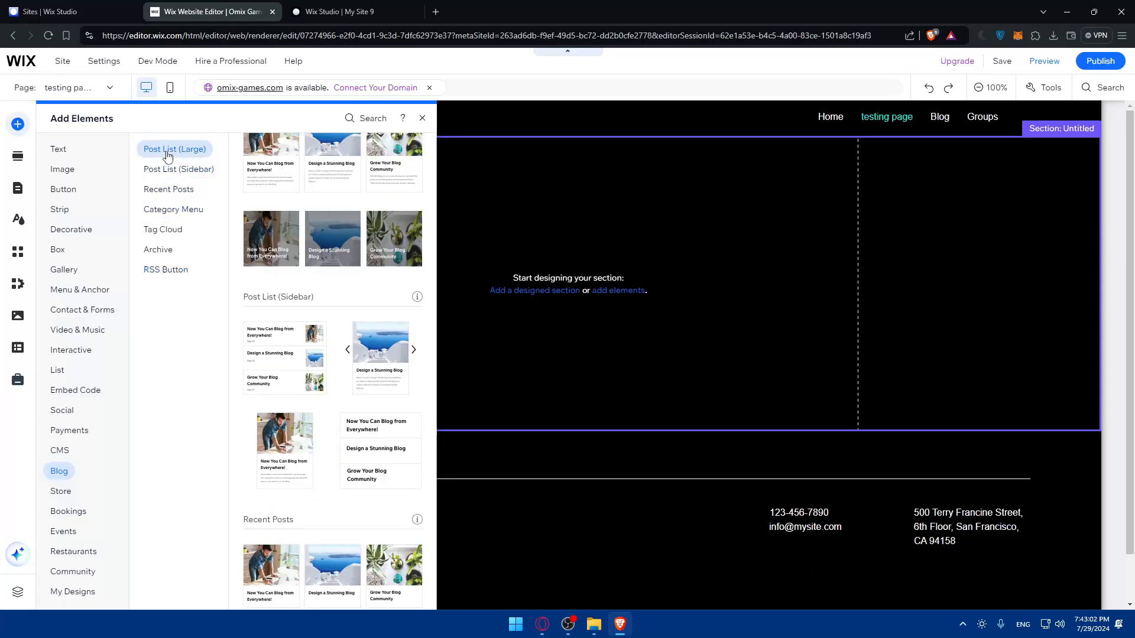
scroll(330, 245, "down", 2)
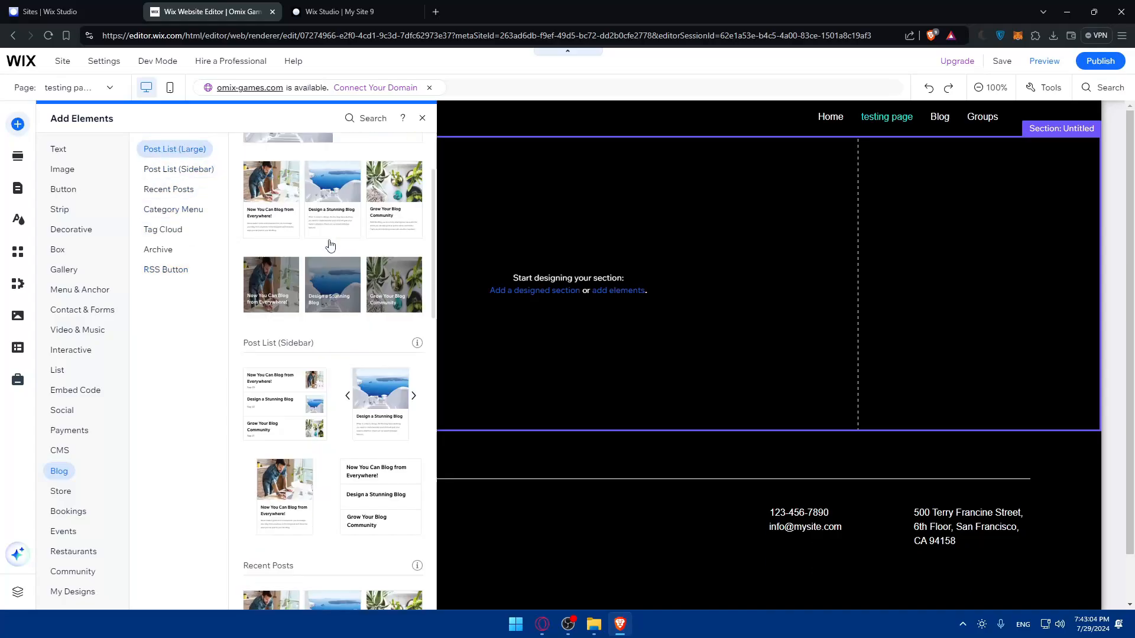
scroll(329, 246, "up", 1)
scroll(330, 245, "down", 1)
scroll(319, 184, "up", 1)
left_click(305, 205)
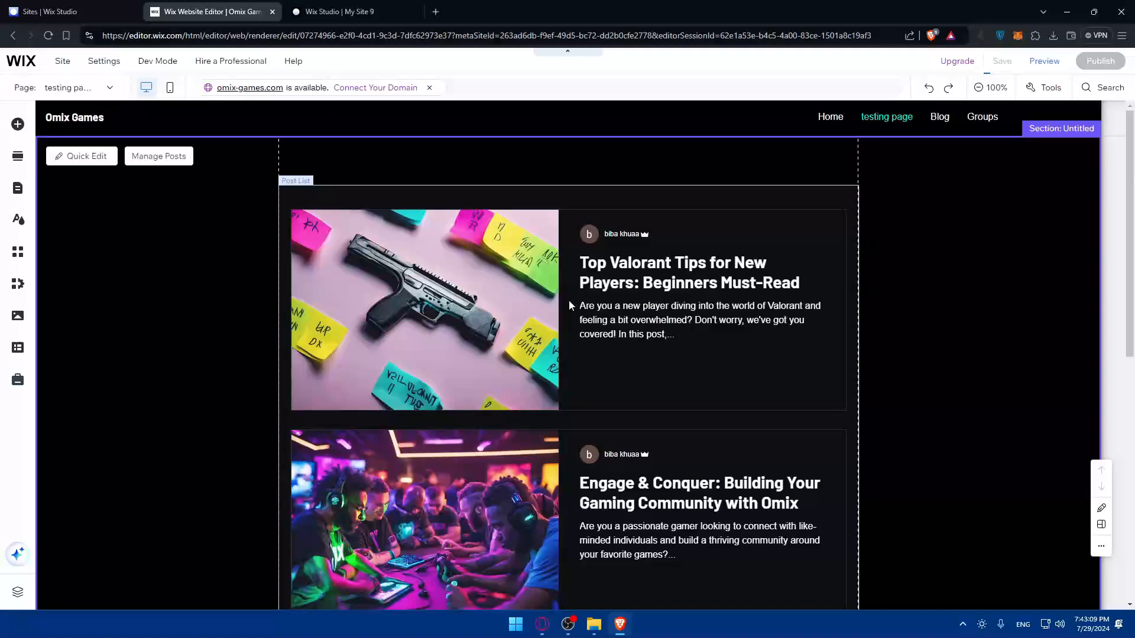
Open the post "Top Valorant Tips for New Players: Beginners Must-Read" for editing through the post list's post management
left_click(568, 301)
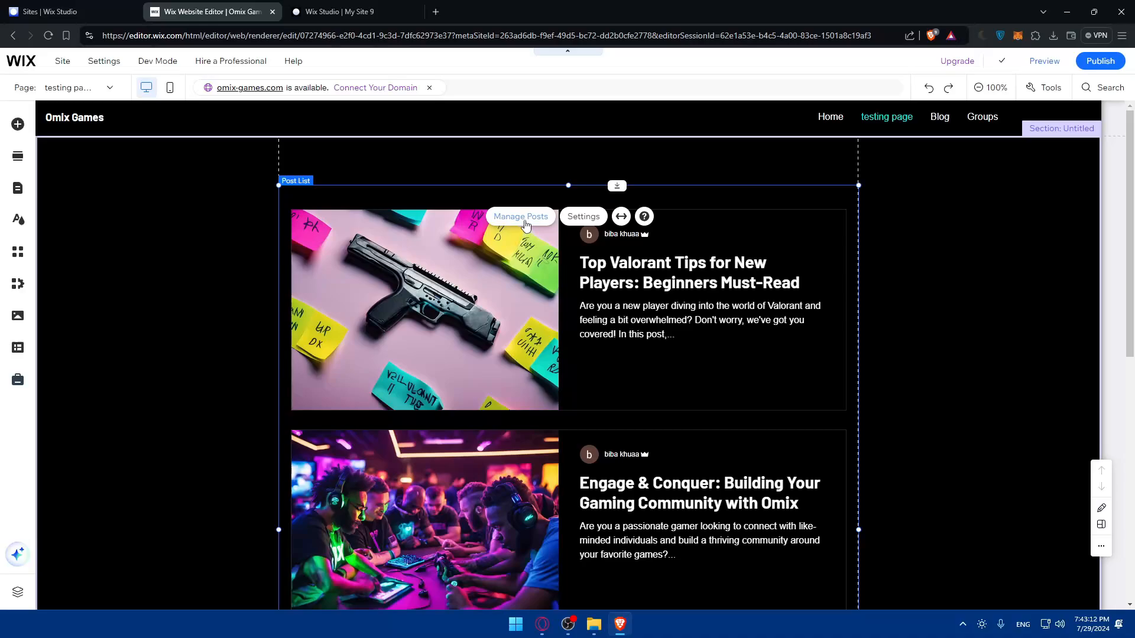
left_click(520, 217)
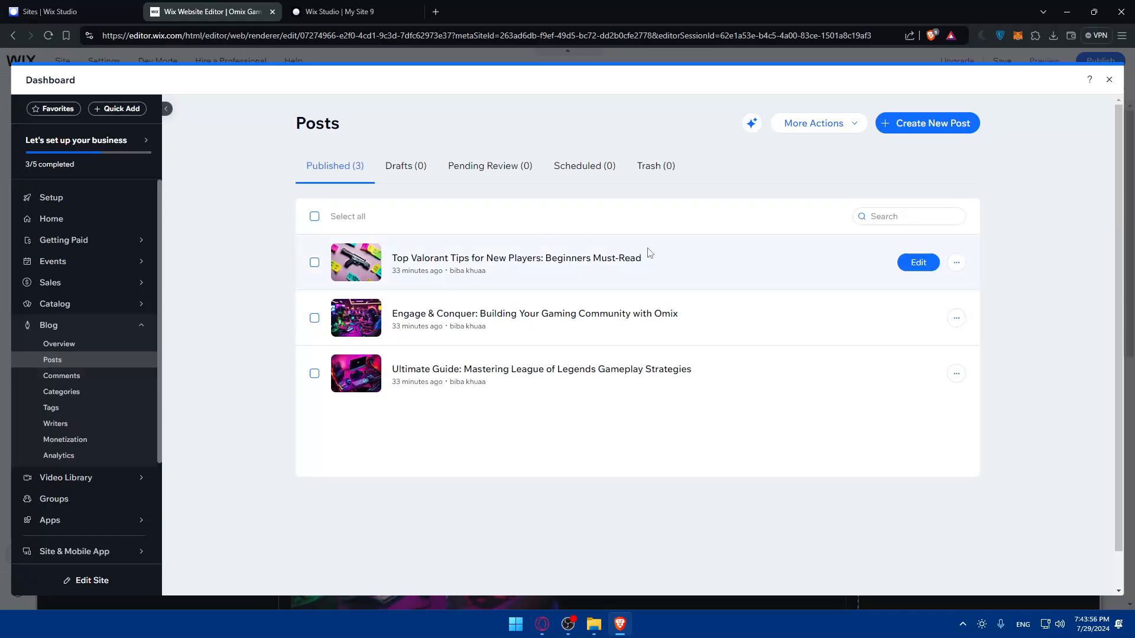
left_click(911, 262)
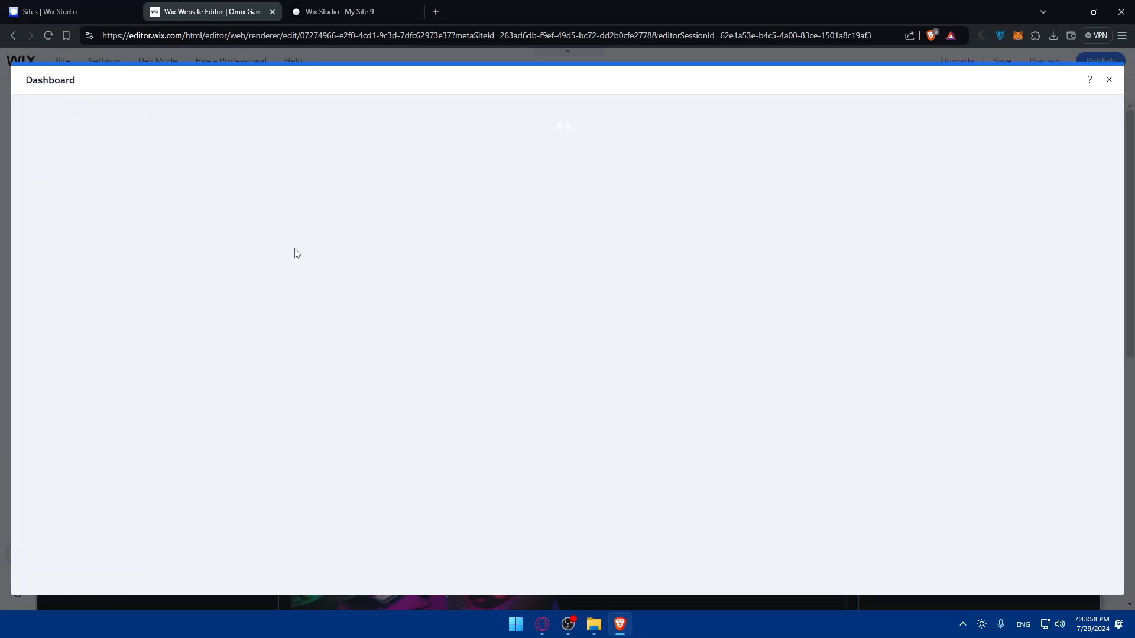
scroll(397, 323, "down", 5)
scroll(397, 323, "up", 5)
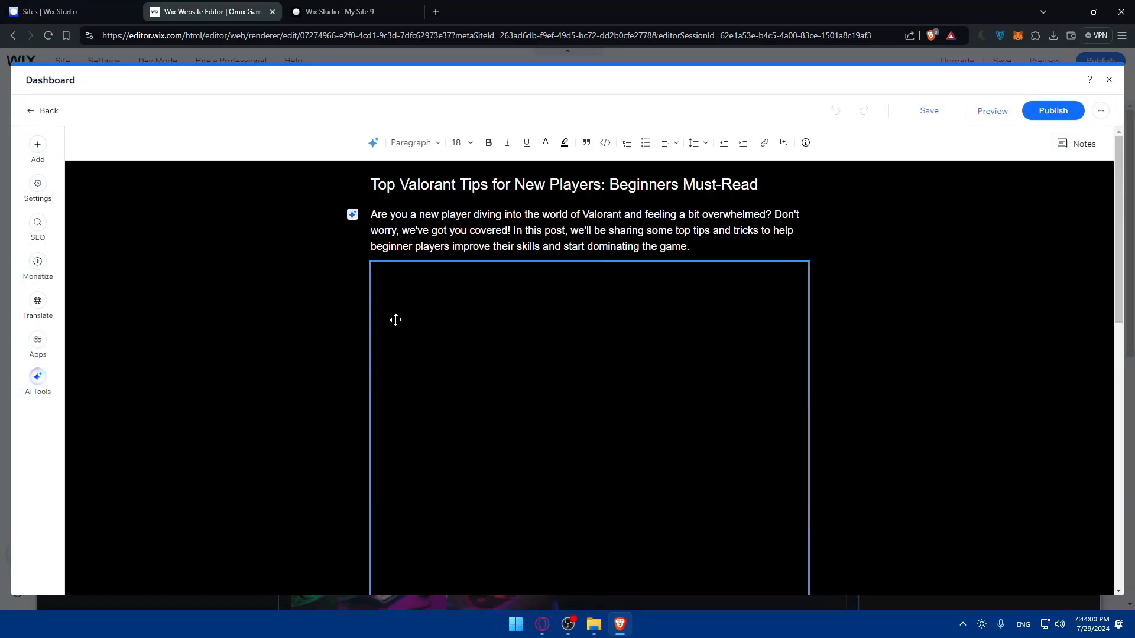
Examine the Photo Studio editing options for the image in the Valorant post, then cancel without changing the image
left_click(536, 371)
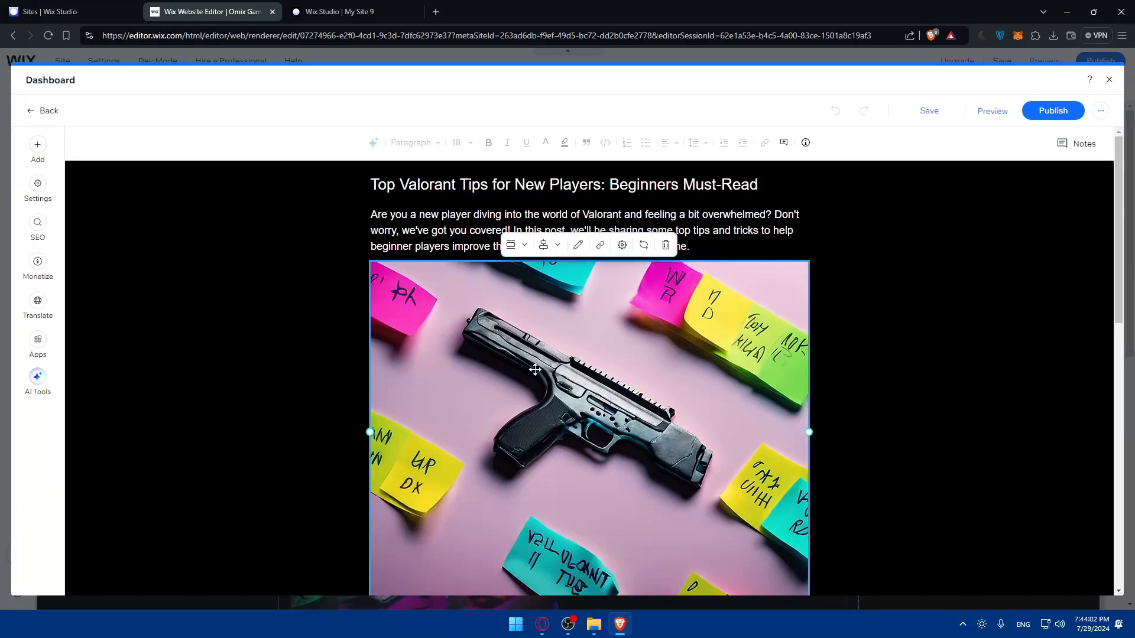
left_click(559, 247)
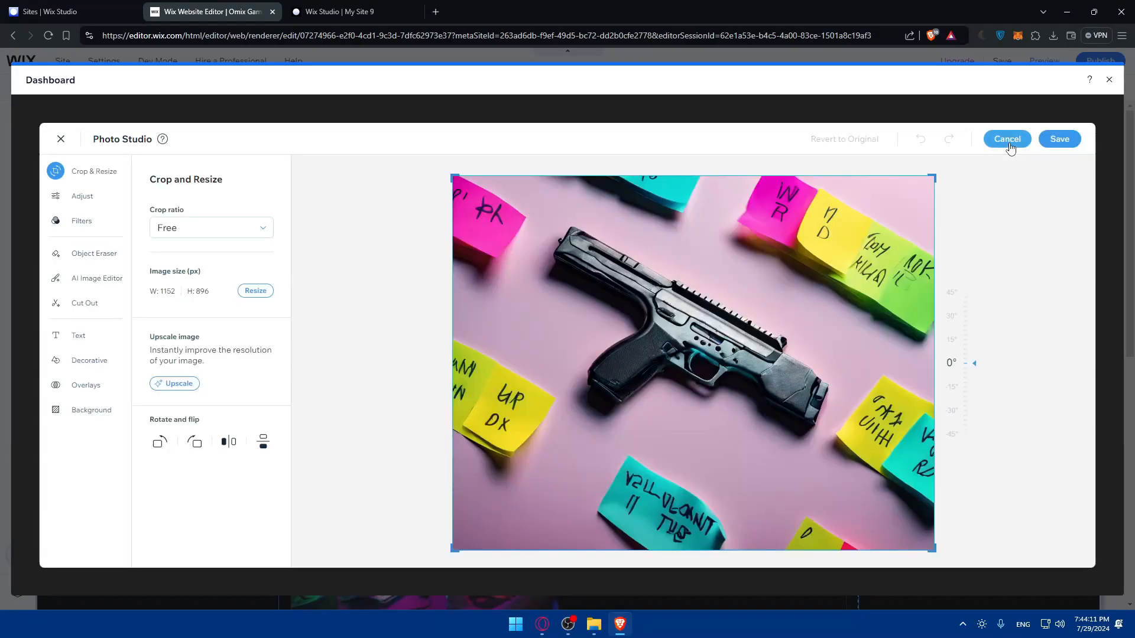
left_click(1007, 141)
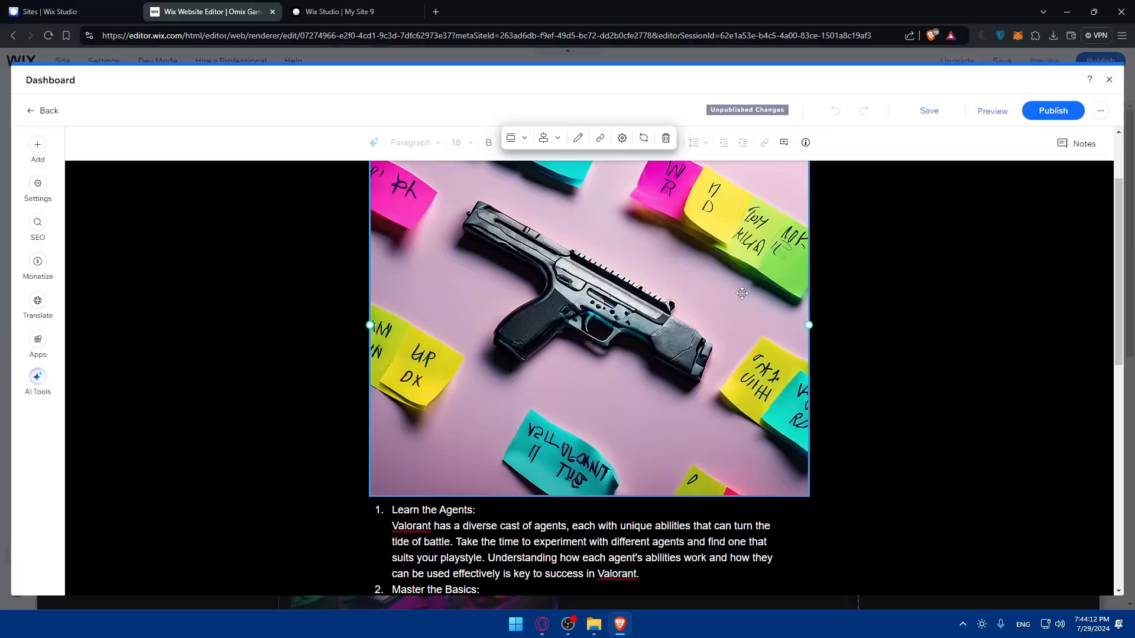
Try the Small fit, Full width and Original size options on the image in the Valorant post
left_click(514, 239)
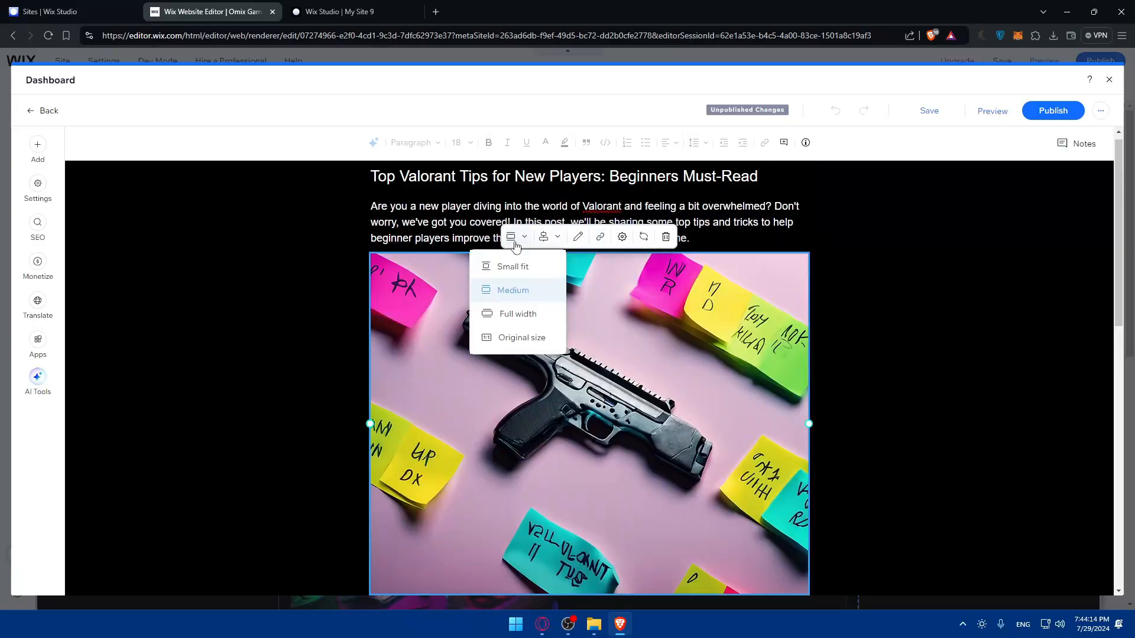
left_click(513, 267)
left_click(524, 238)
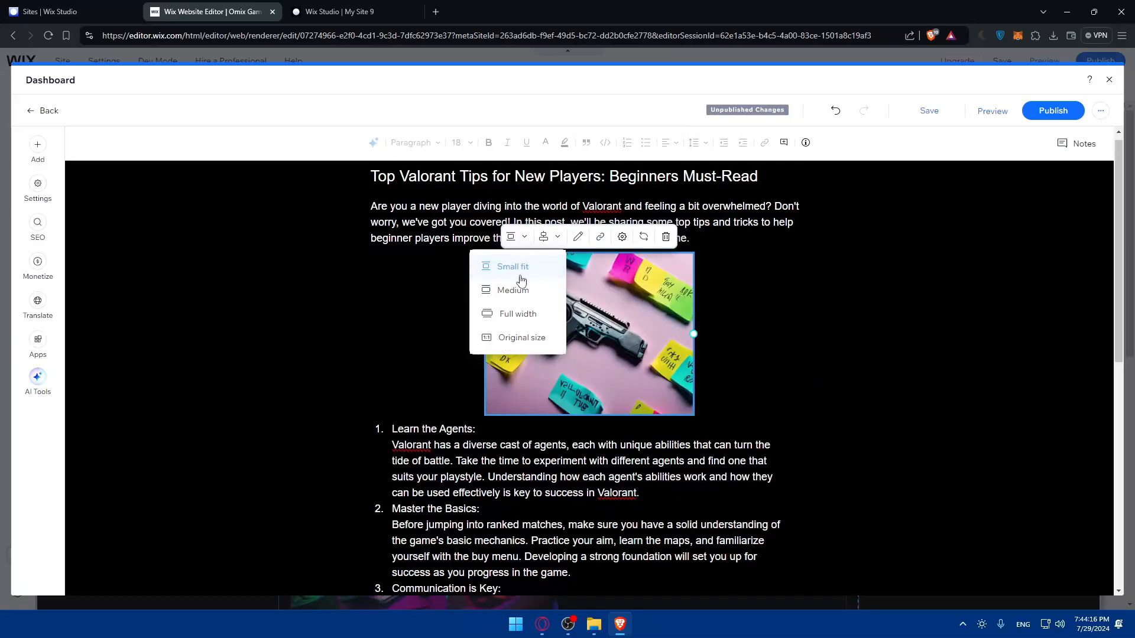
left_click(512, 314)
left_click(512, 190)
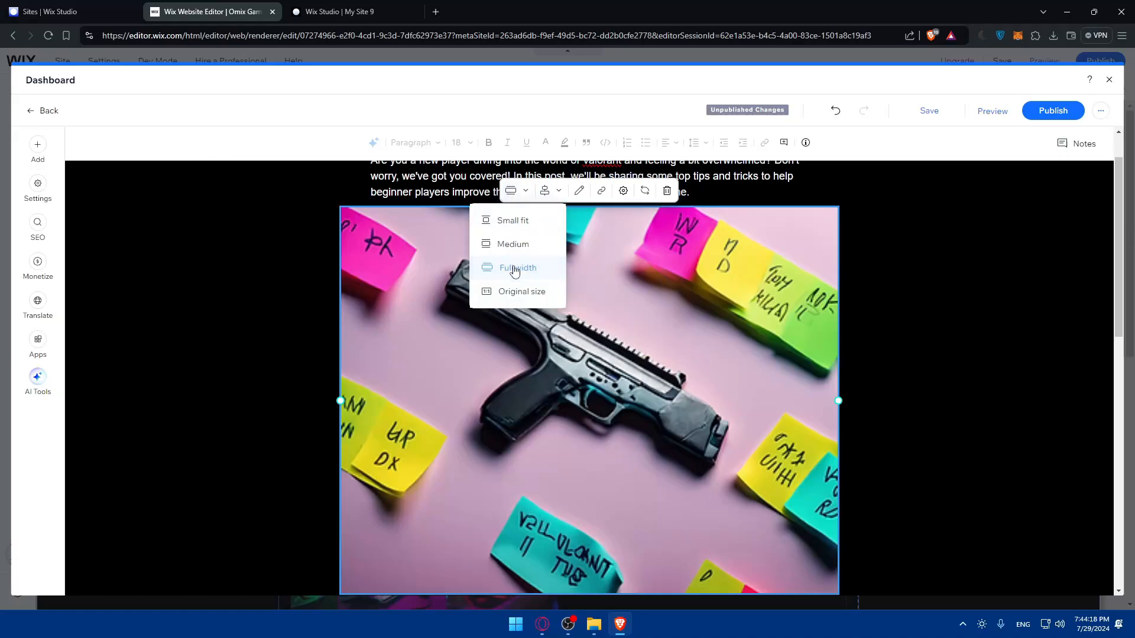
left_click(521, 291)
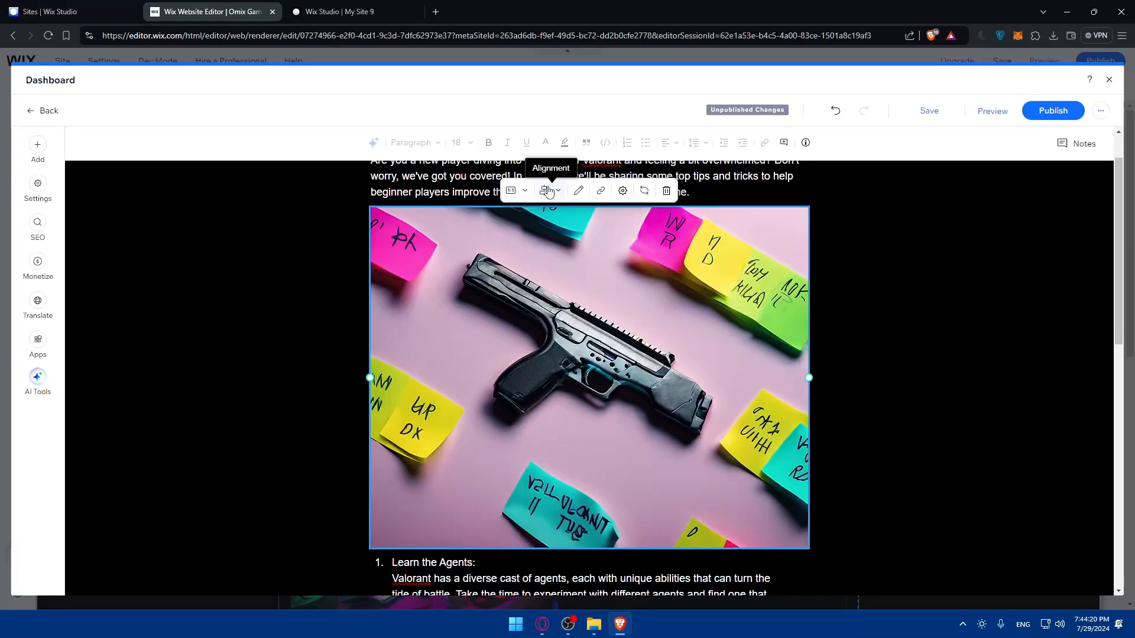
Check the image's alignment options and settings without changing them, then delete the image from the post
left_click(549, 192)
left_click(623, 191)
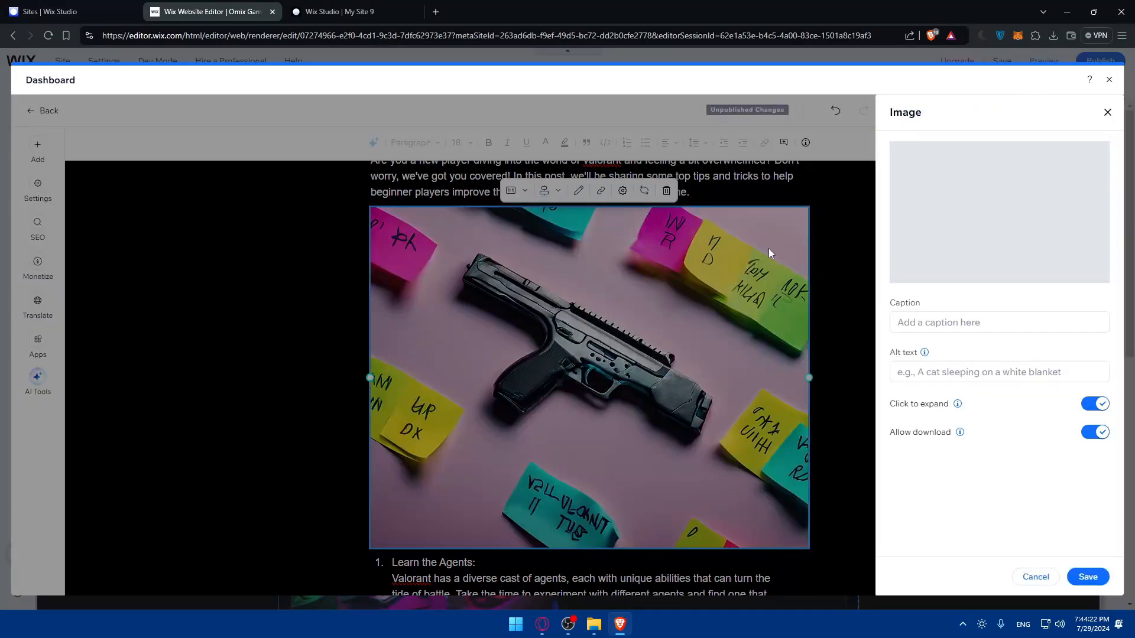
left_click(1108, 113)
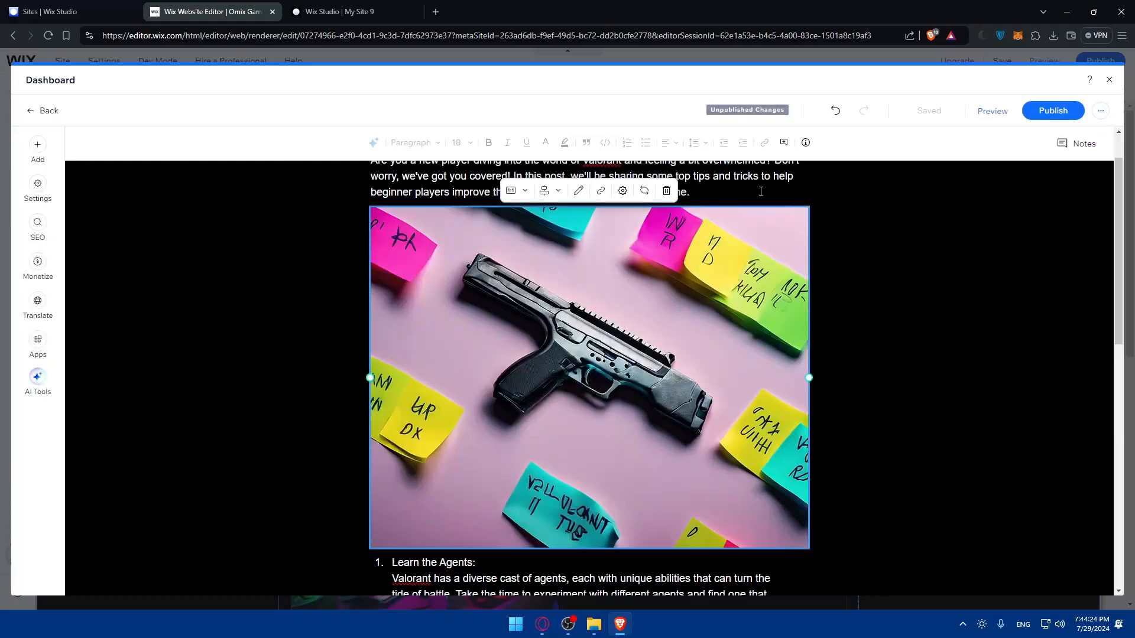
left_click(666, 191)
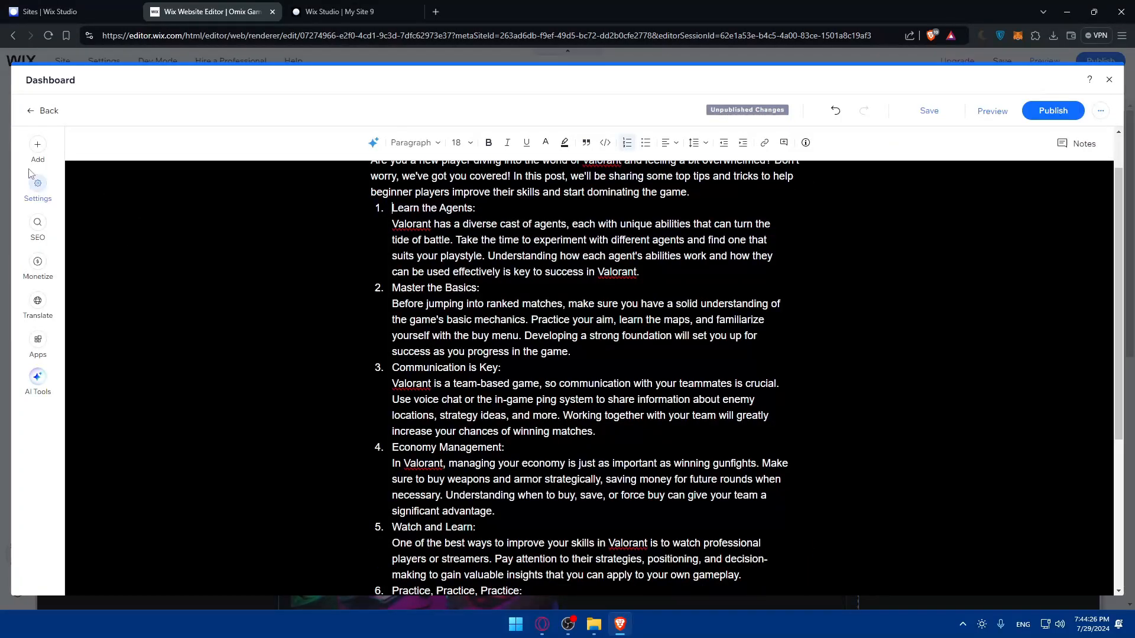
Insert an existing site-file image at the start of the numbered list, then delete it from the post
left_click(37, 144)
mouse_move(121, 227)
left_mouse_down()
mouse_move(519, 252)
mouse_move(120, 221)
left_mouse_up()
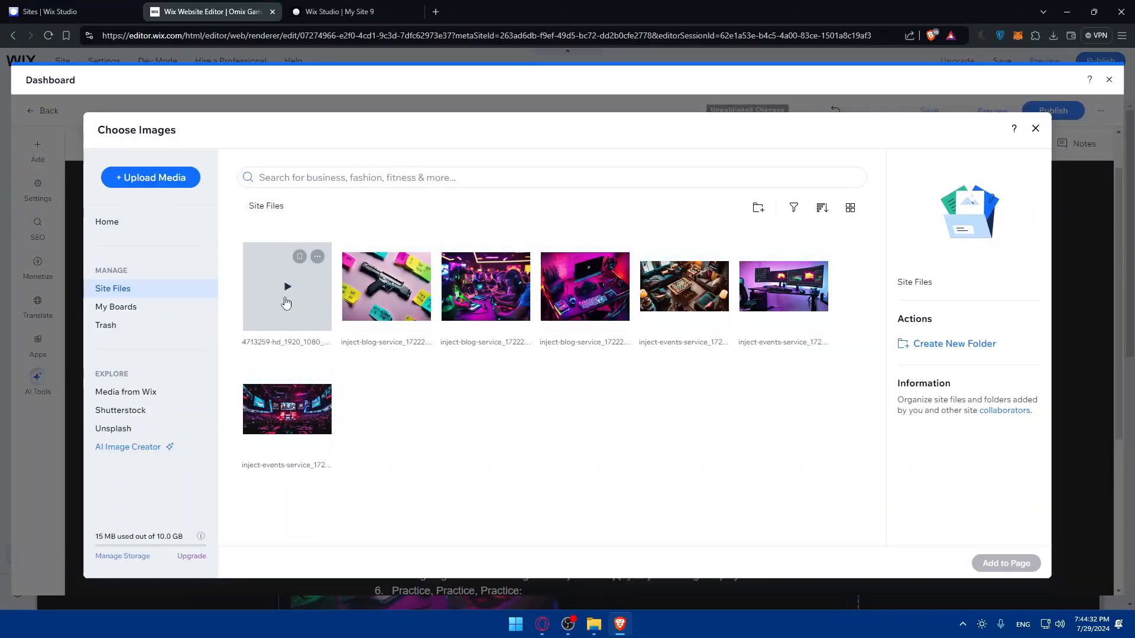
double_click(684, 286)
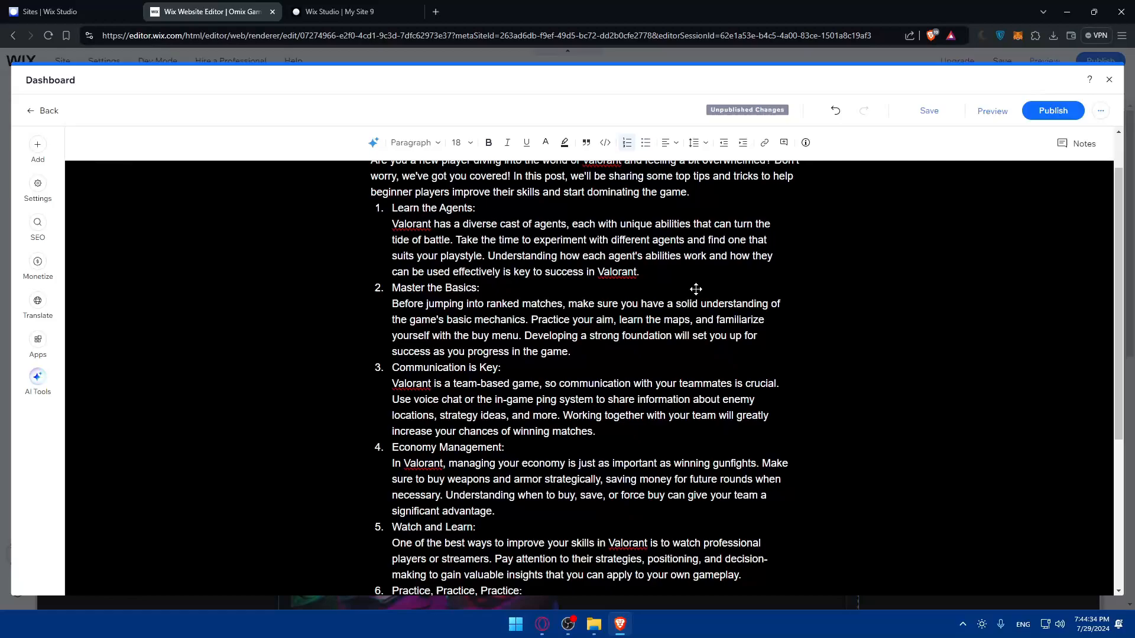
left_click(666, 223)
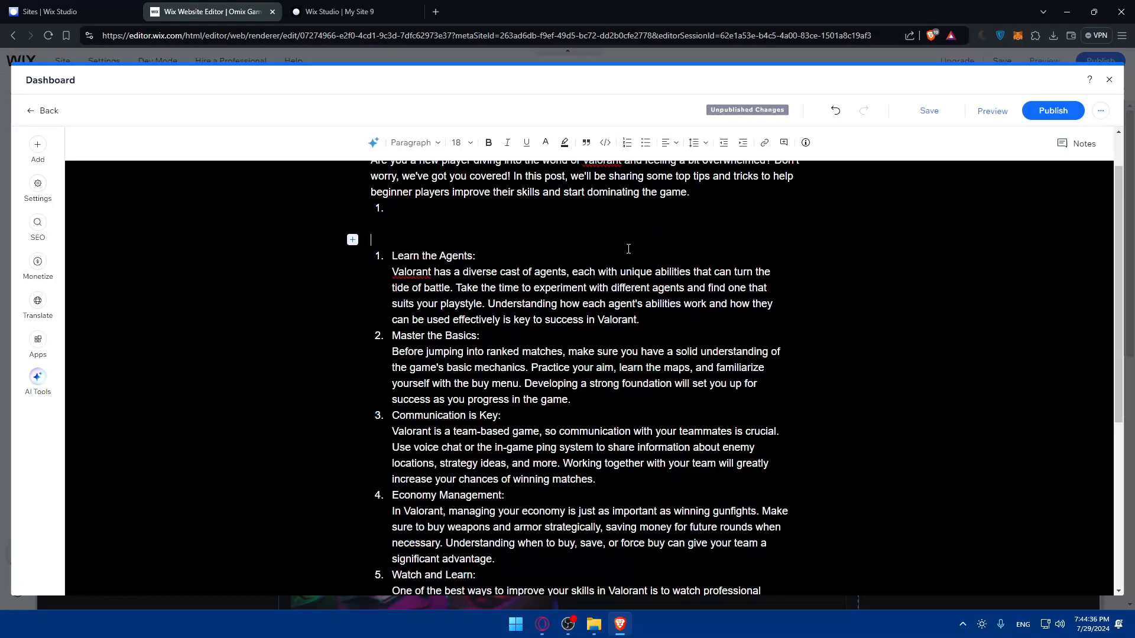
Generate an AI image for the post in the Photo style from the description "a gaming setup"
left_click(36, 145)
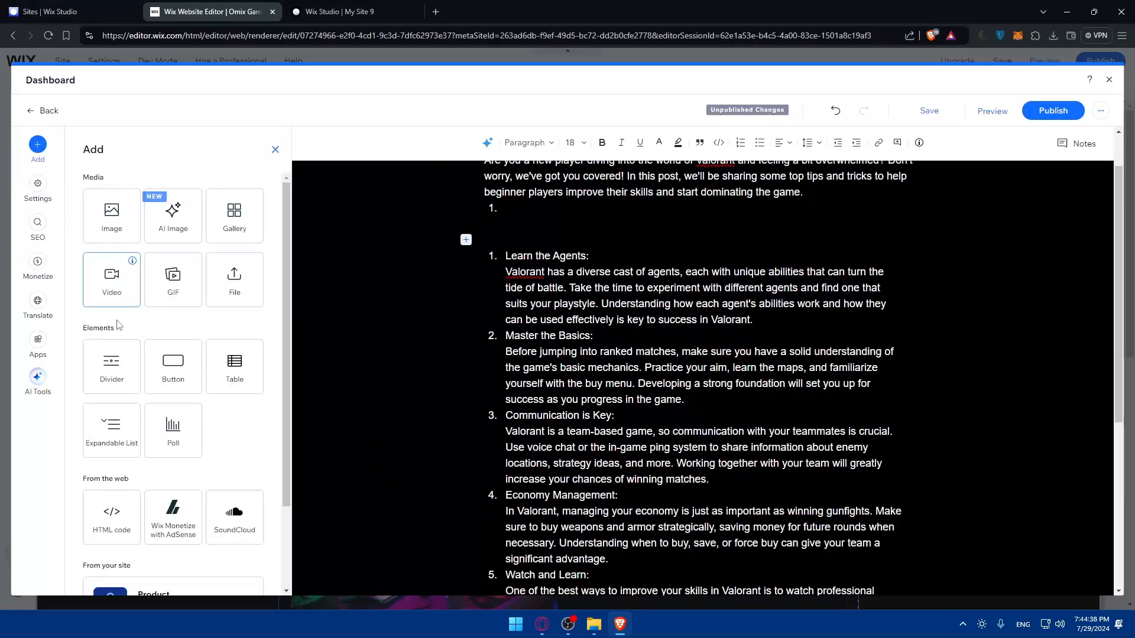
left_click(175, 225)
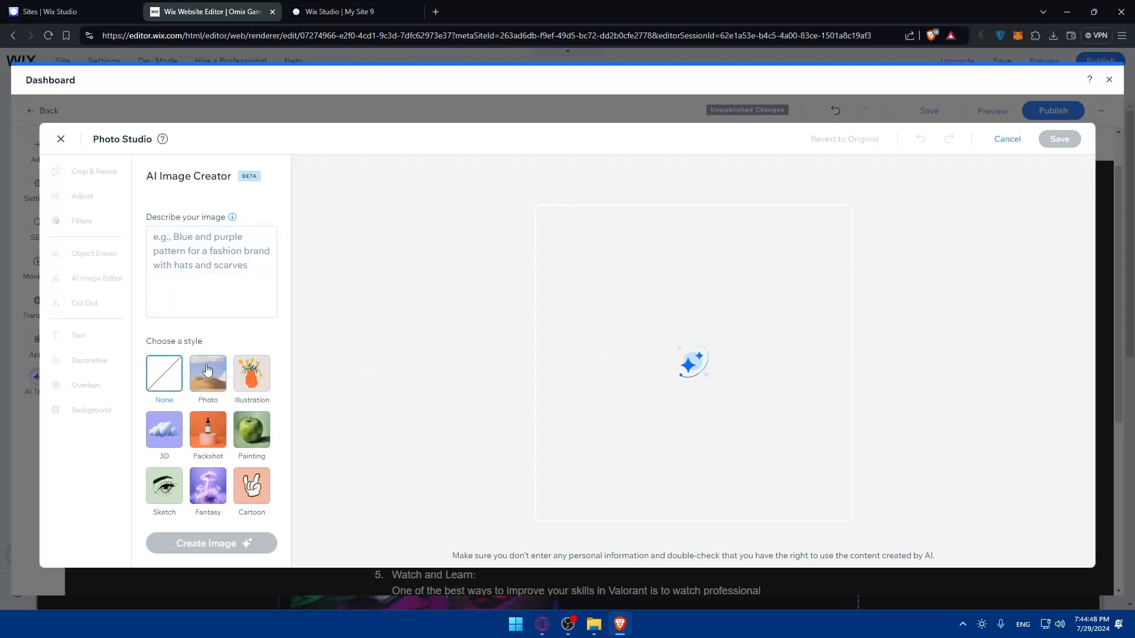
left_click(187, 256)
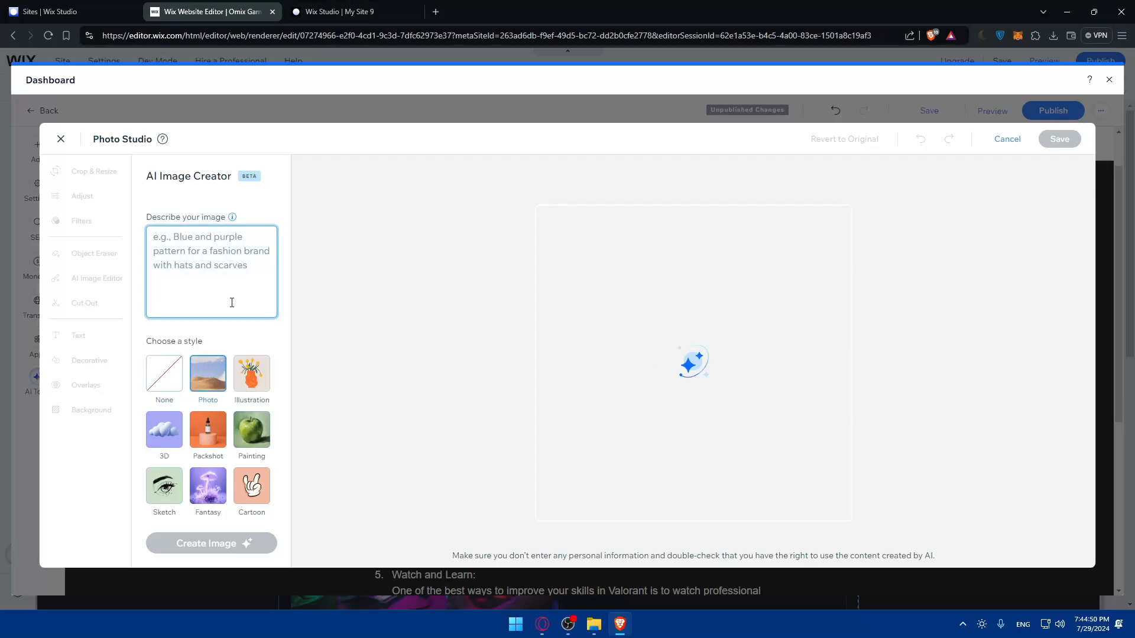
type("a gaming setup")
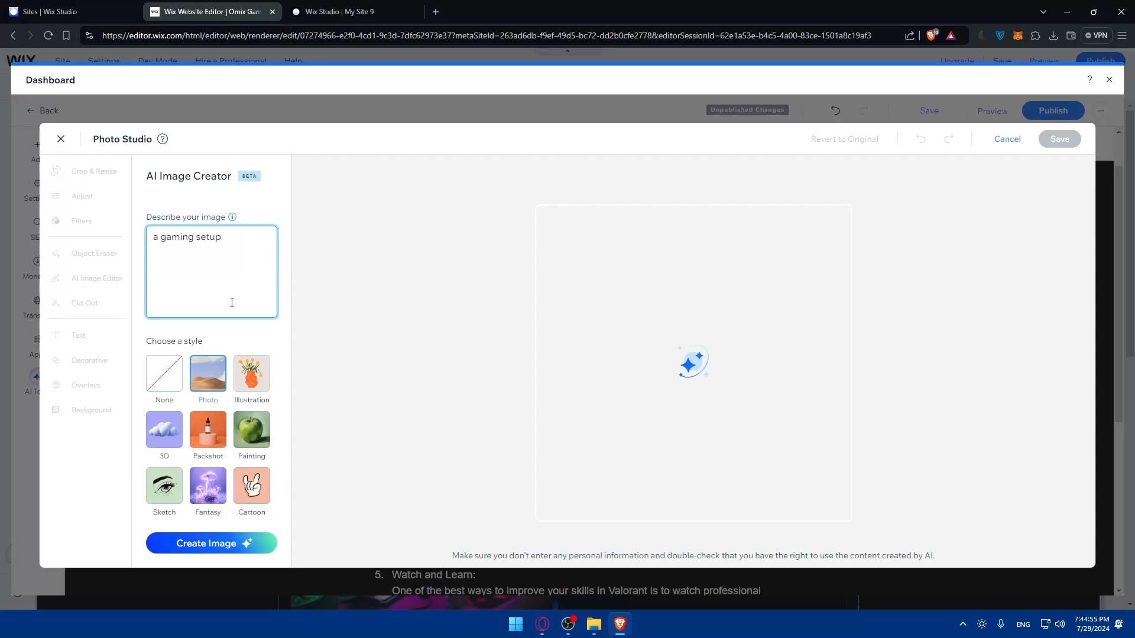
left_click(251, 545)
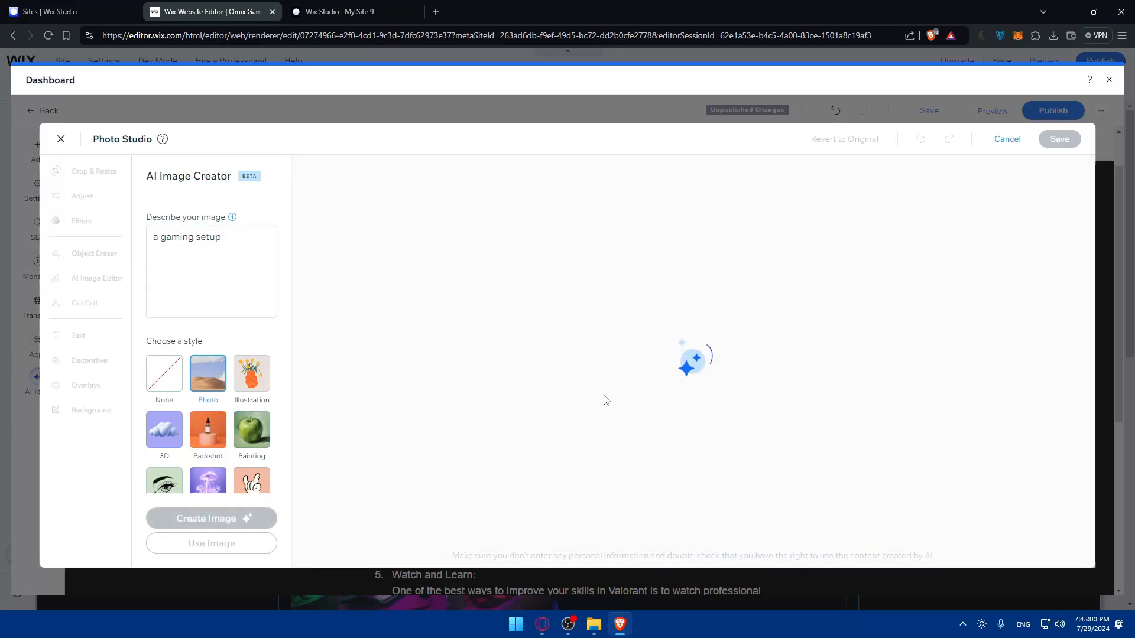
Use and save the generated image, then insert "a gaming setup.jpg" from the site files above "Learn the Agents"
scroll(186, 359, "down", 2)
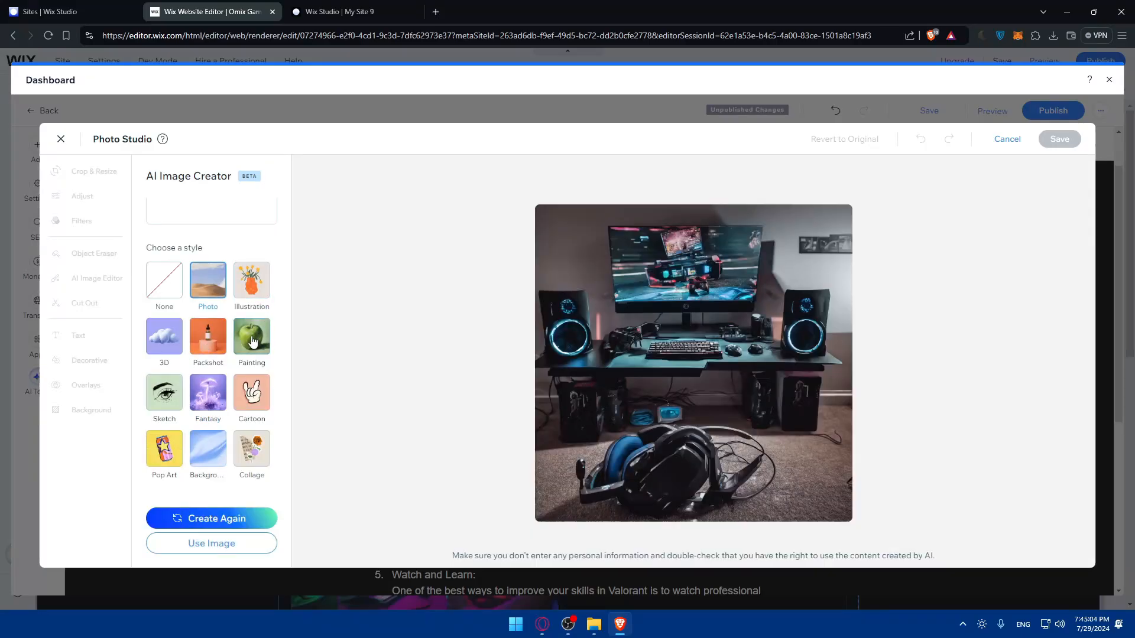
mouse_move(694, 432)
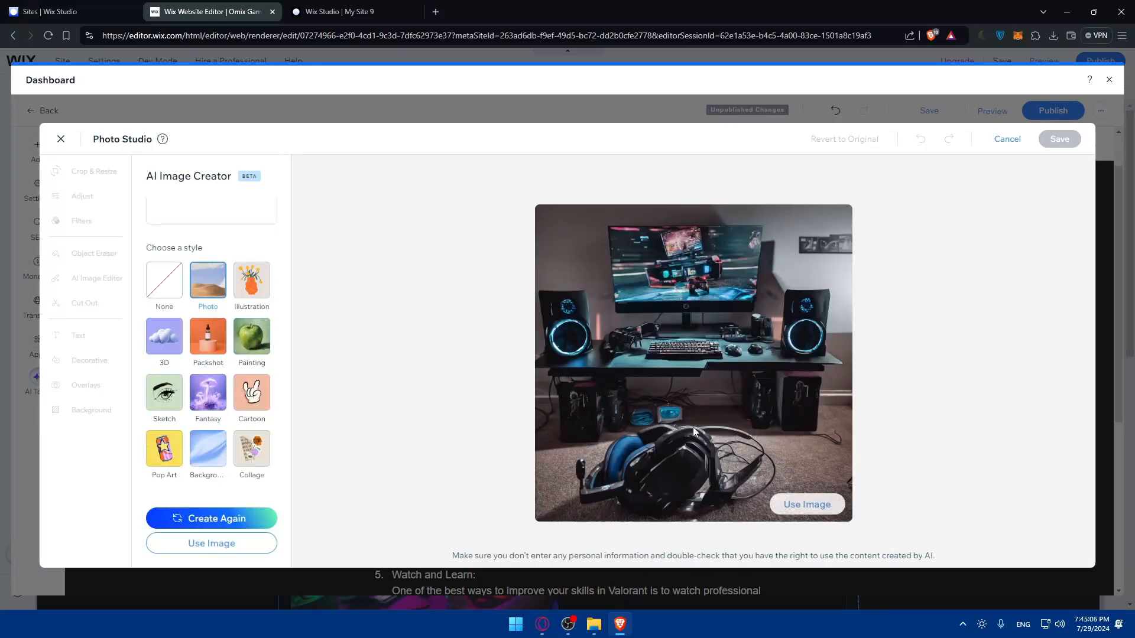
left_click(803, 508)
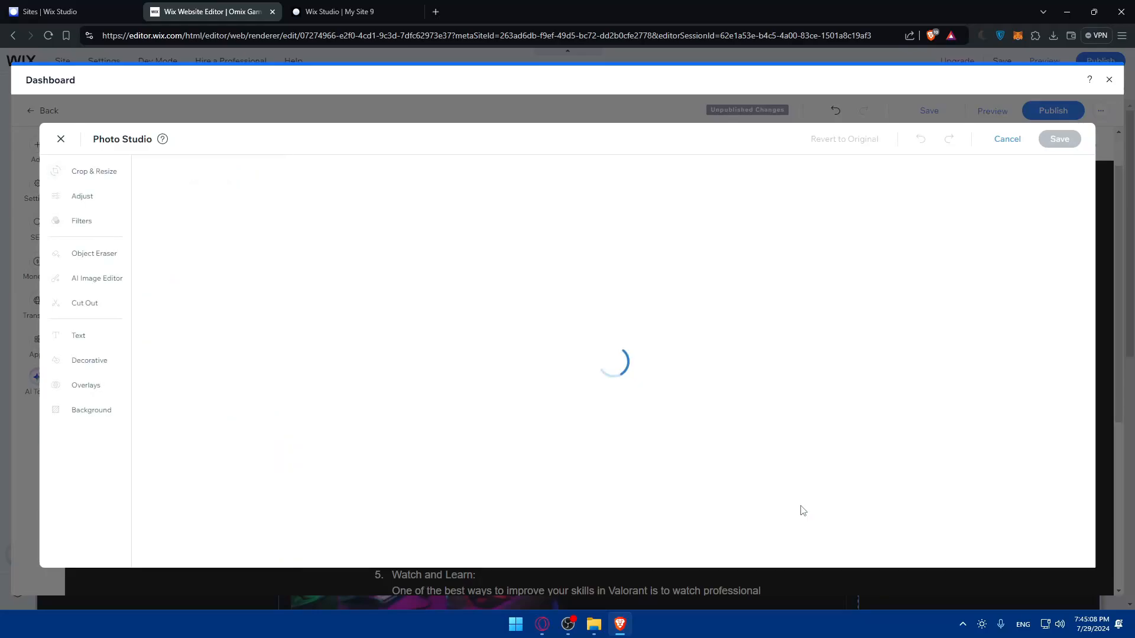
left_click(1057, 141)
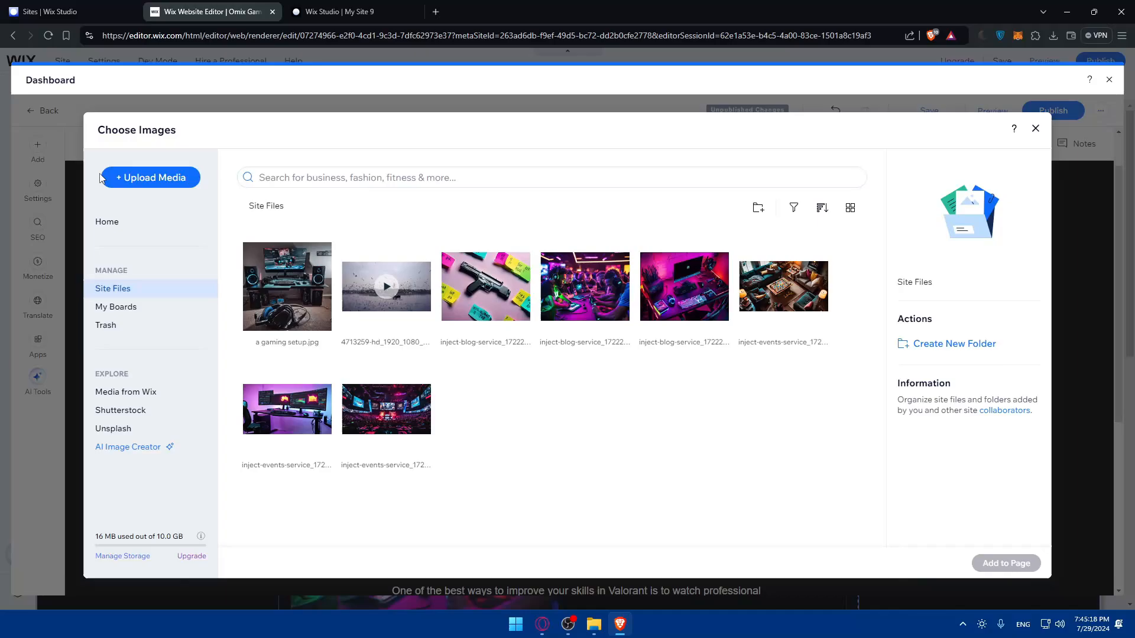
double_click(282, 279)
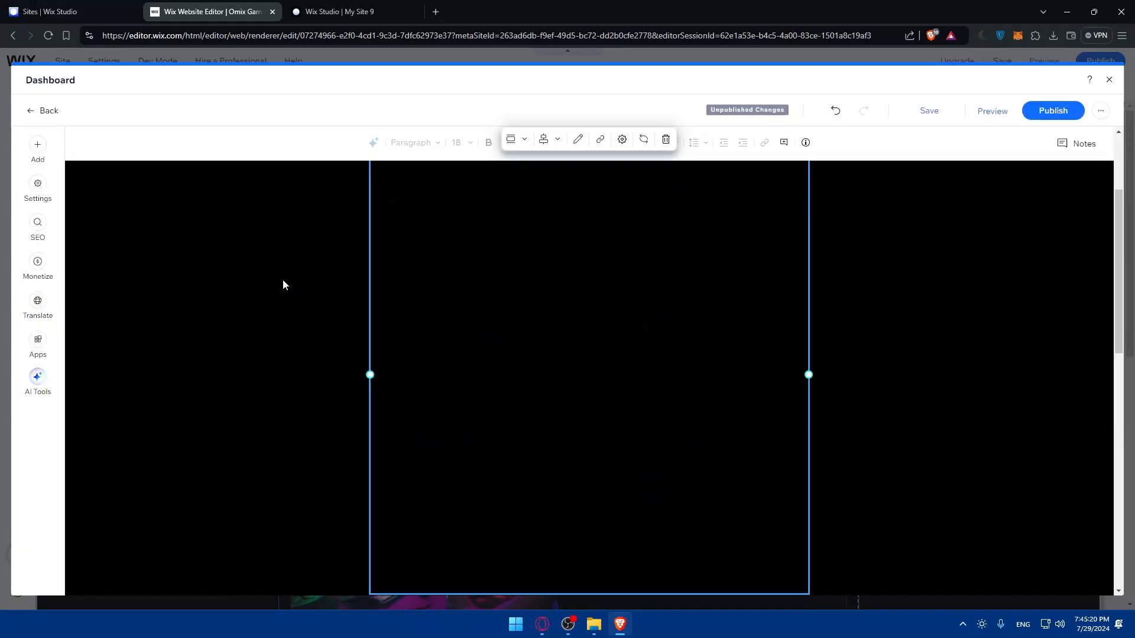
Set the gaming setup image's size to Small fit
left_click(524, 140)
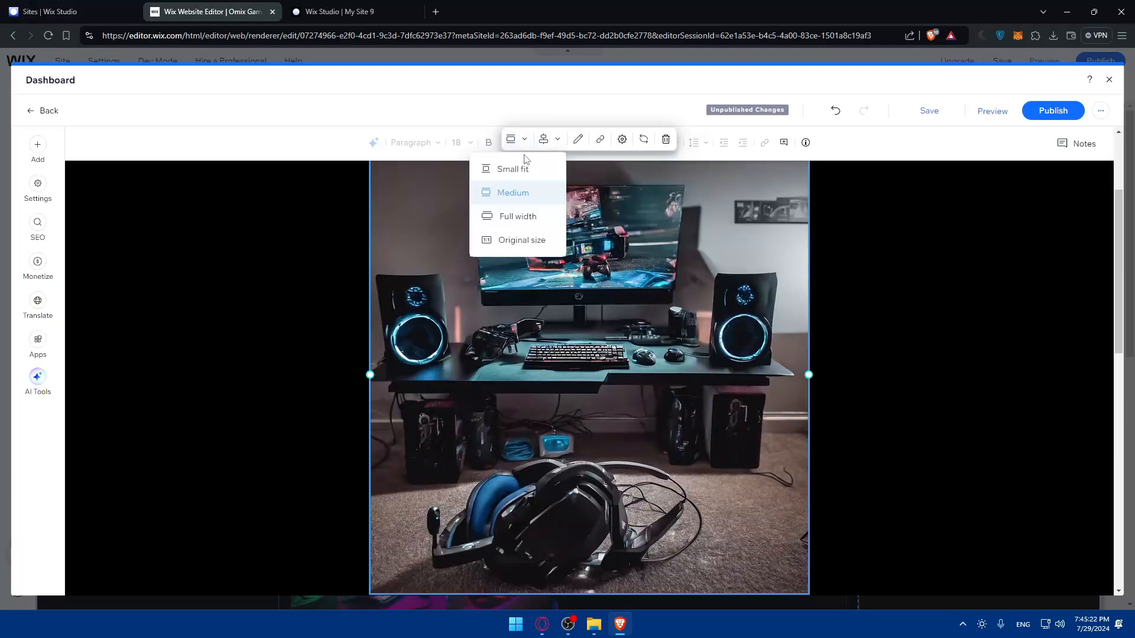
left_click(520, 173)
scroll(457, 285, "up", 3)
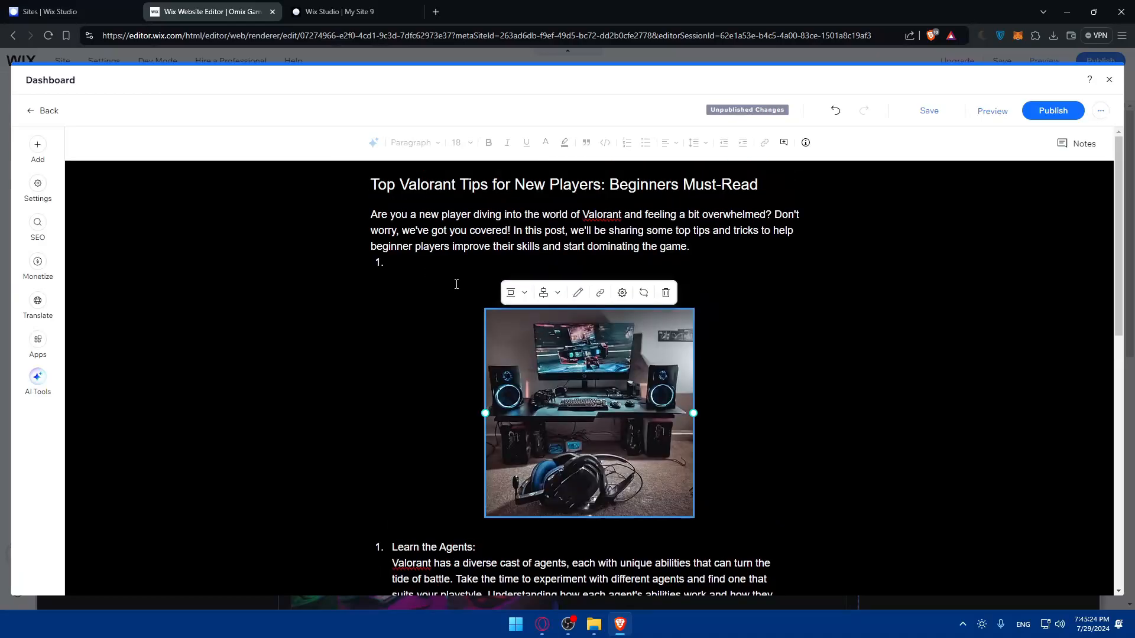
Reposition the gaming setup image directly above the "Learn the Agents" list item
left_click_drag(548, 333, 509, 565)
left_click_drag(535, 473, 546, 556)
scroll(550, 485, "down", 5)
left_click_drag(589, 197, 410, 303)
scroll(409, 305, "up", 5)
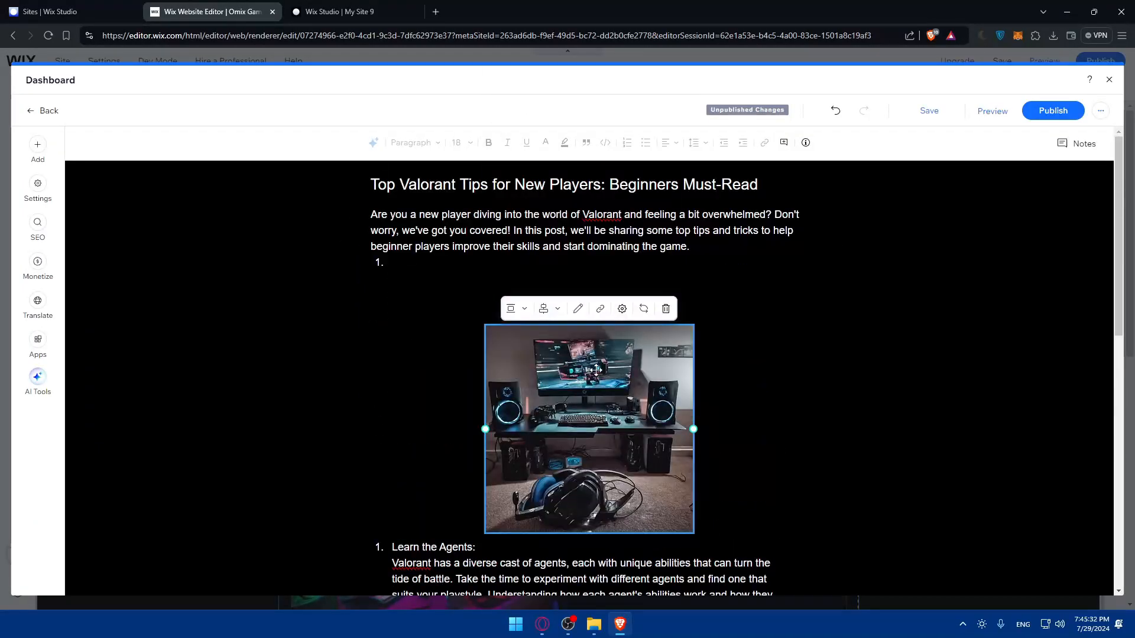
Try repositioning the gaming setup image above the introduction and further down among the numbered tips
left_click_drag(597, 381, 596, 210)
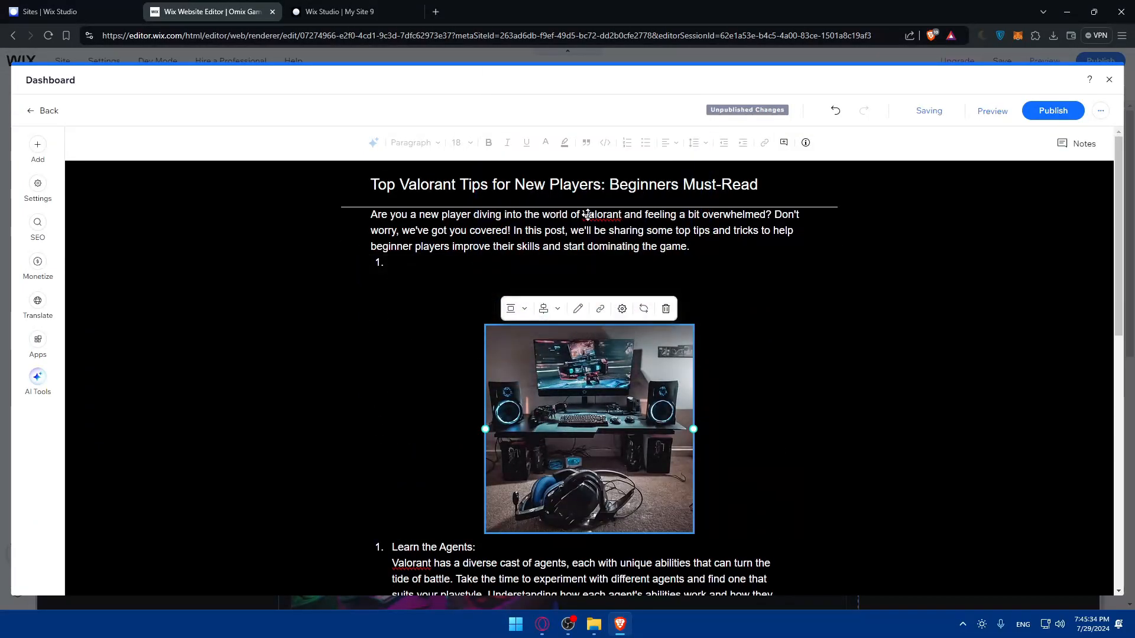
left_click_drag(620, 289, 592, 338)
scroll(768, 399, "down", 3)
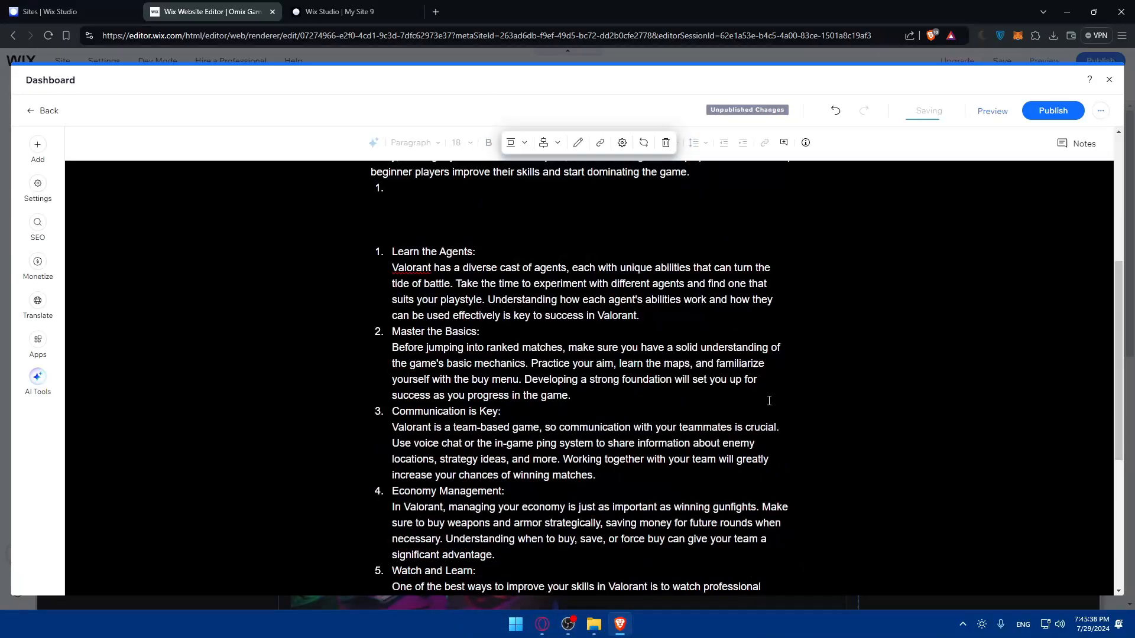
scroll(694, 296, "up", 1)
left_click_drag(589, 203, 572, 338)
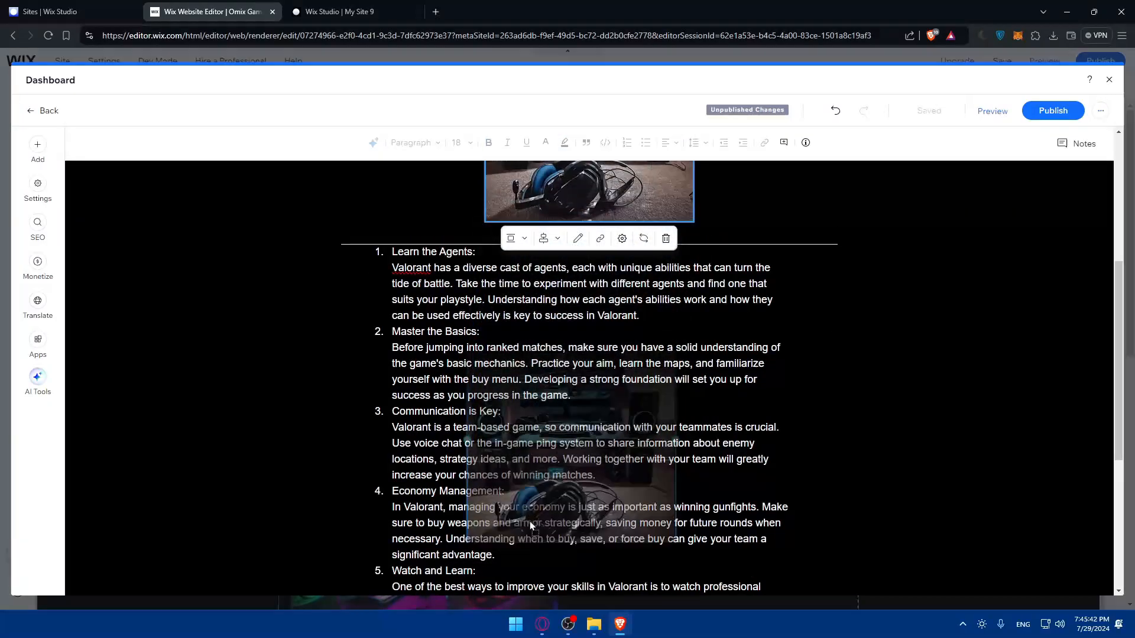
scroll(699, 378, "down", 2)
scroll(698, 377, "up", 2)
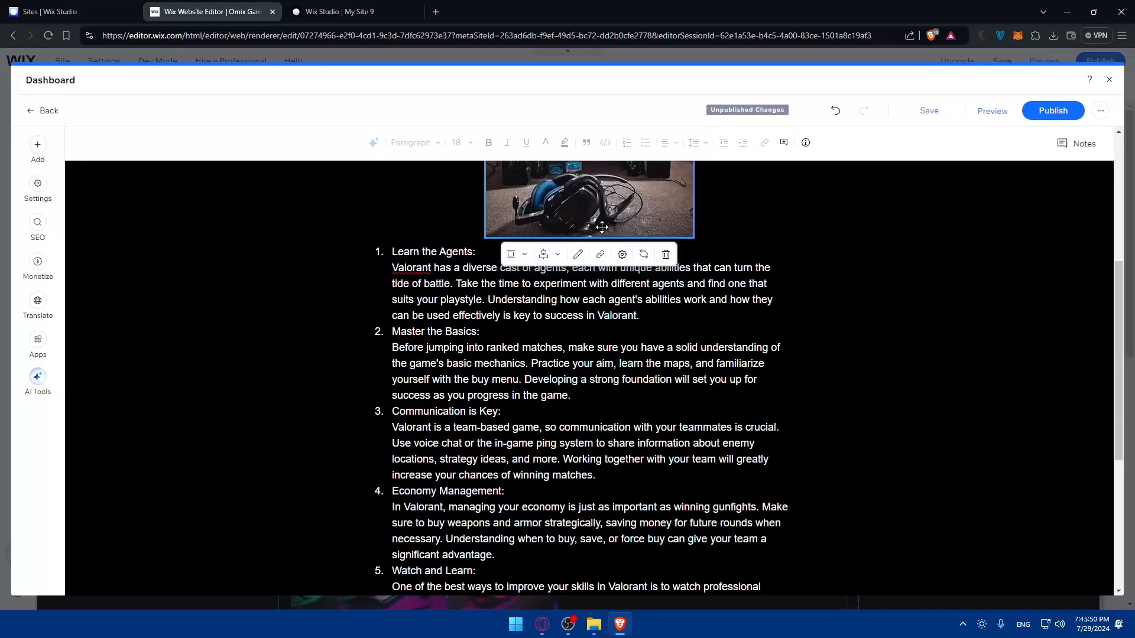
Insert "a gaming setup.jpg" from the site files after the post's final paragraph
scroll(693, 501, "down", 6)
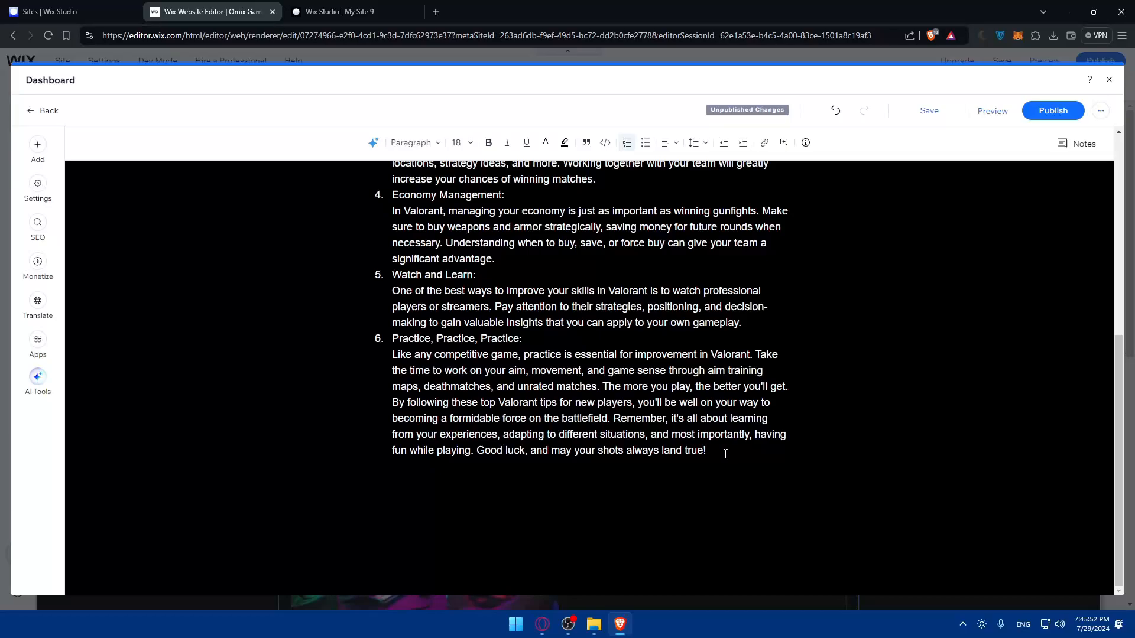
left_click(43, 161)
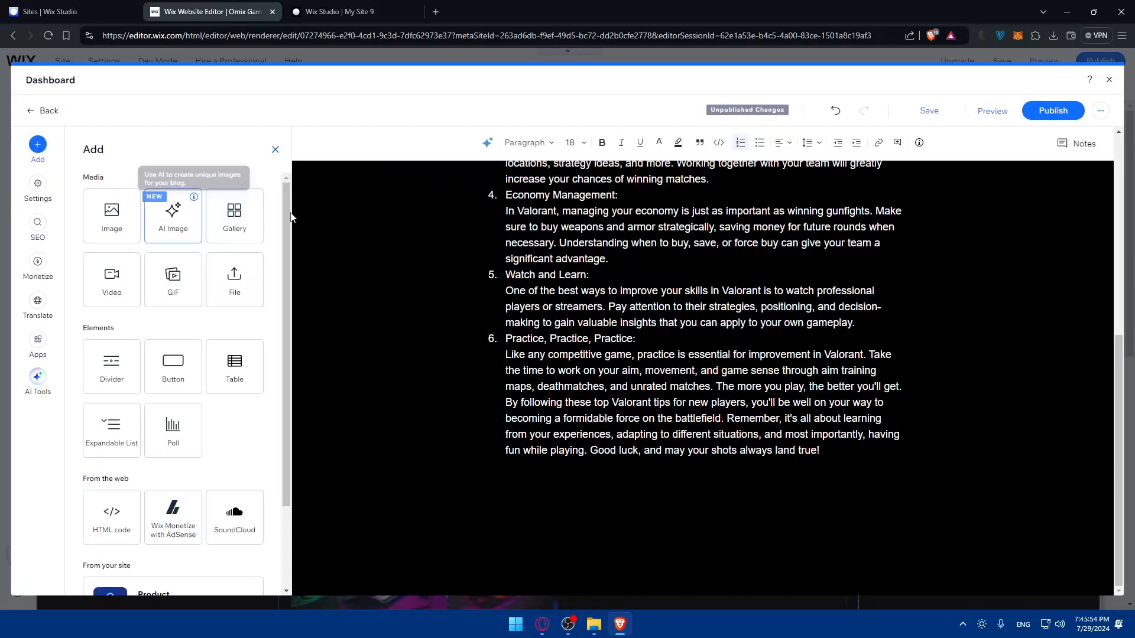
left_click(112, 221)
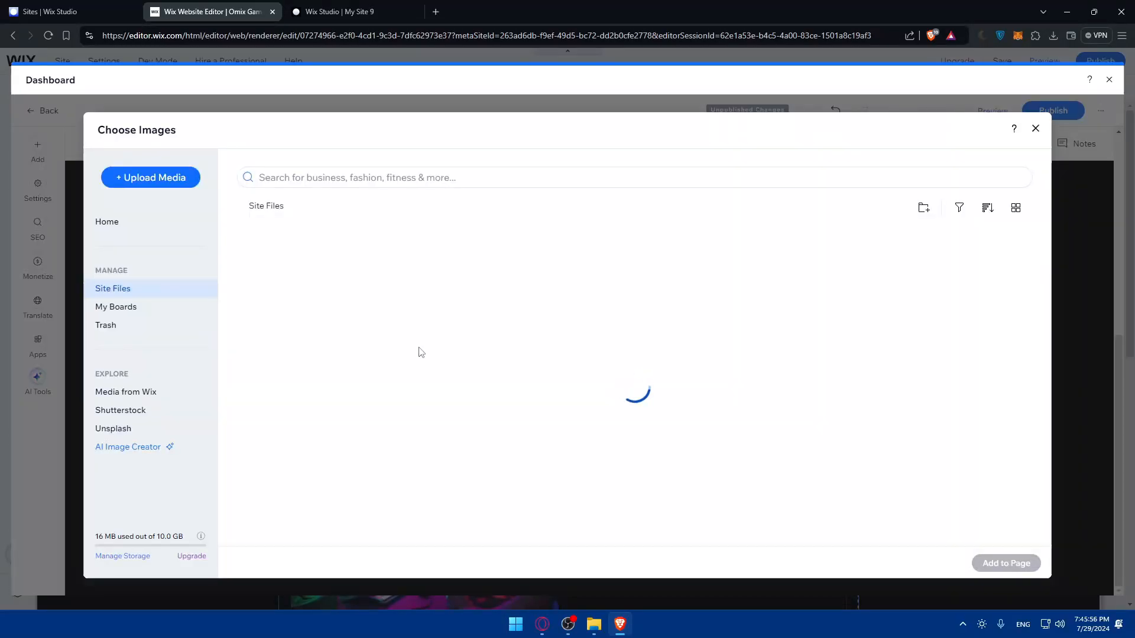
double_click(260, 272)
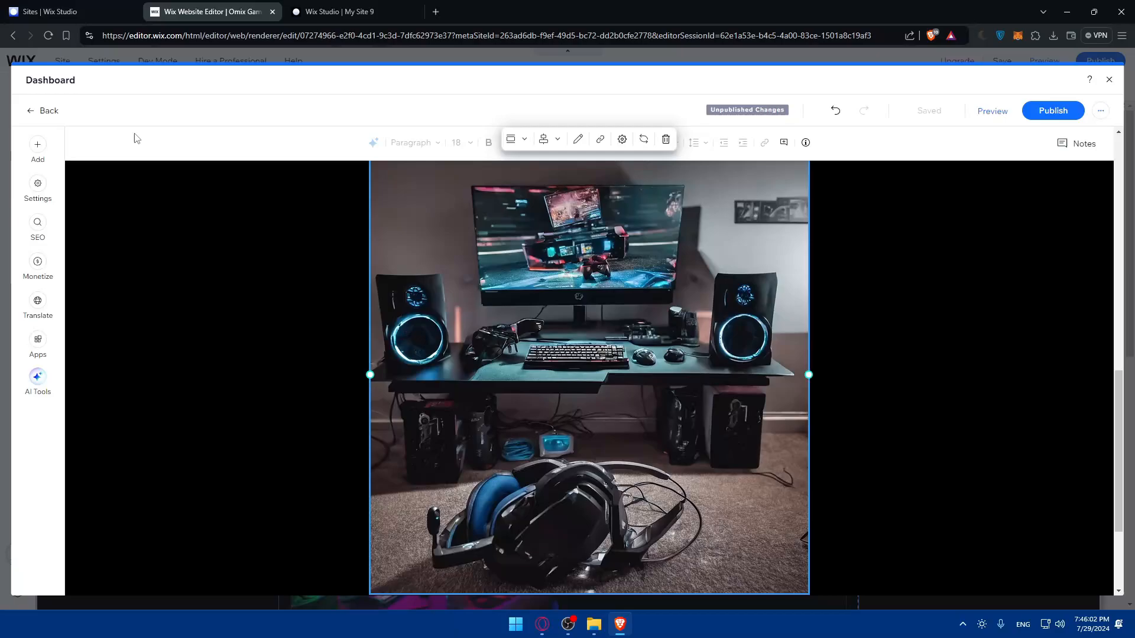
Leave the post editor without publishing the changes and close the dashboard
left_click(31, 112)
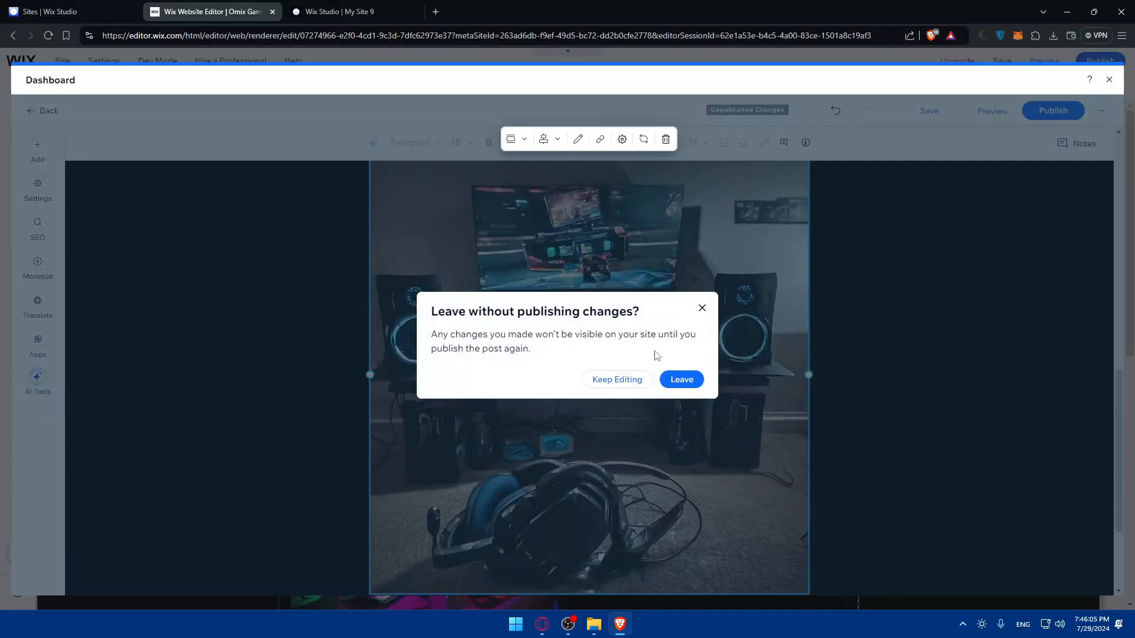
left_click(680, 381)
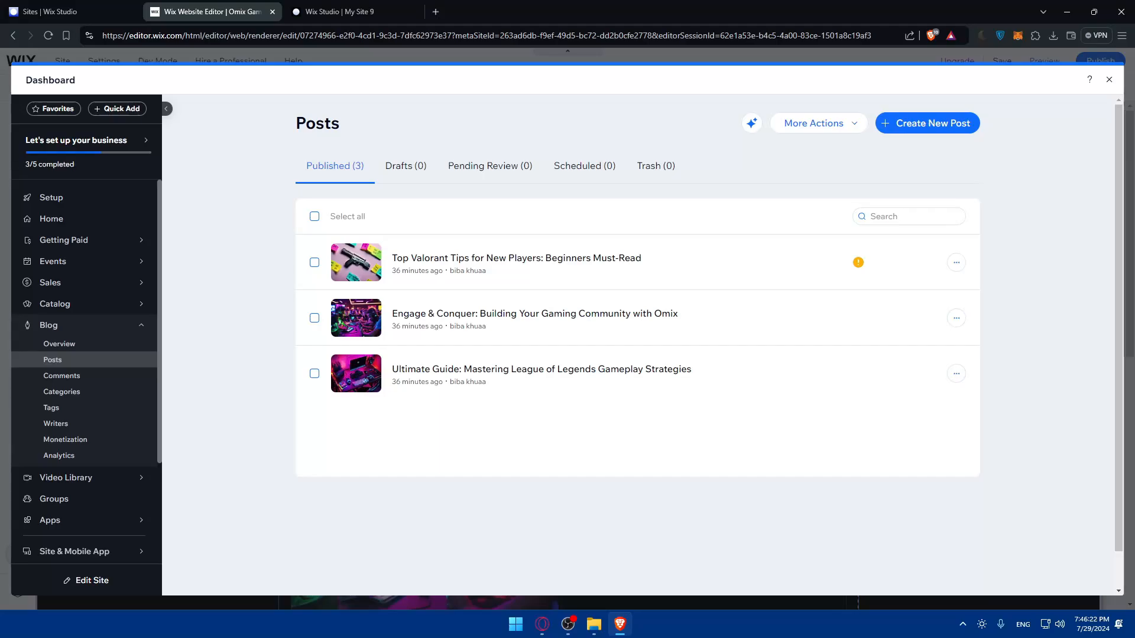
left_click(1111, 79)
Close the Omix Games editor tab and switch to My Site 9 in Wix Studio
left_click(272, 12)
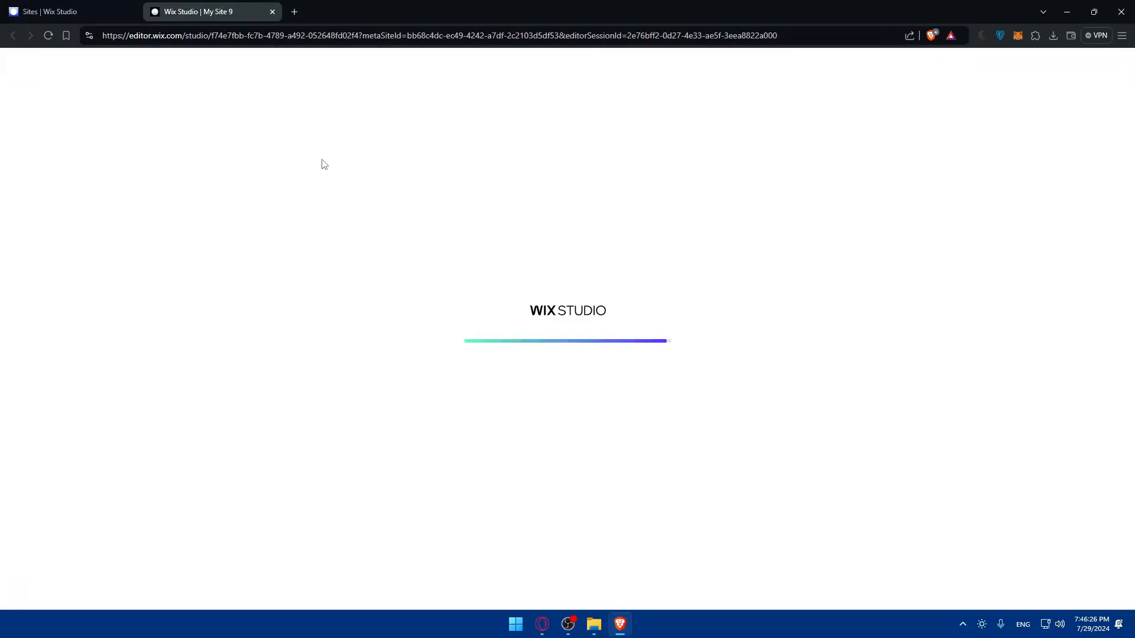
scroll(353, 311, "down", 2)
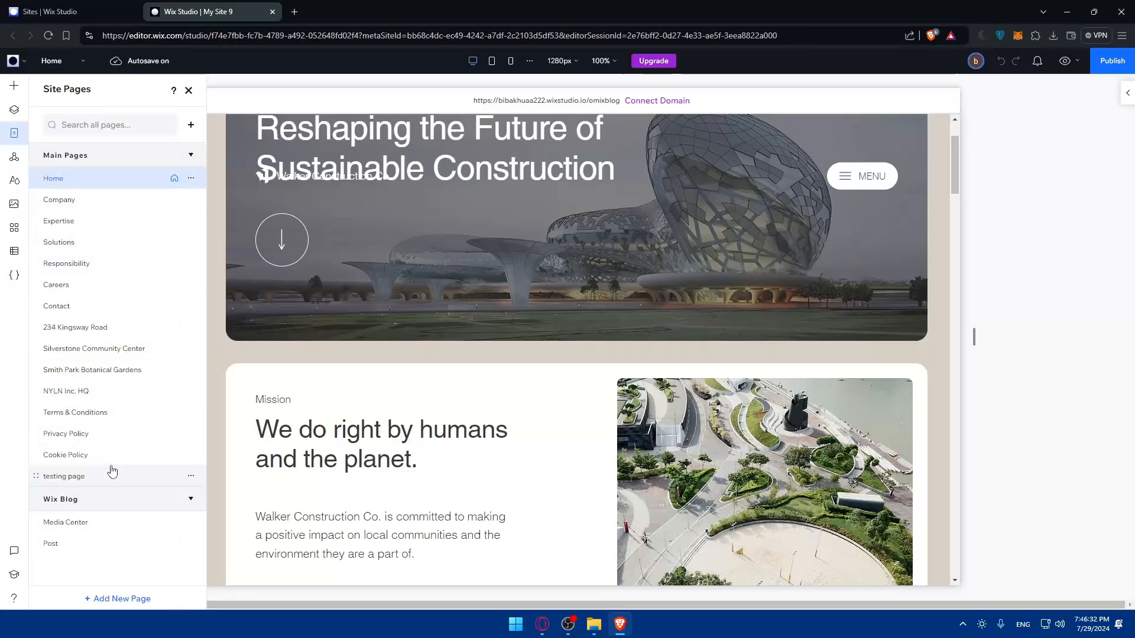
Open the testing page and delete its video box, keeping the section that contains it
left_click(111, 474)
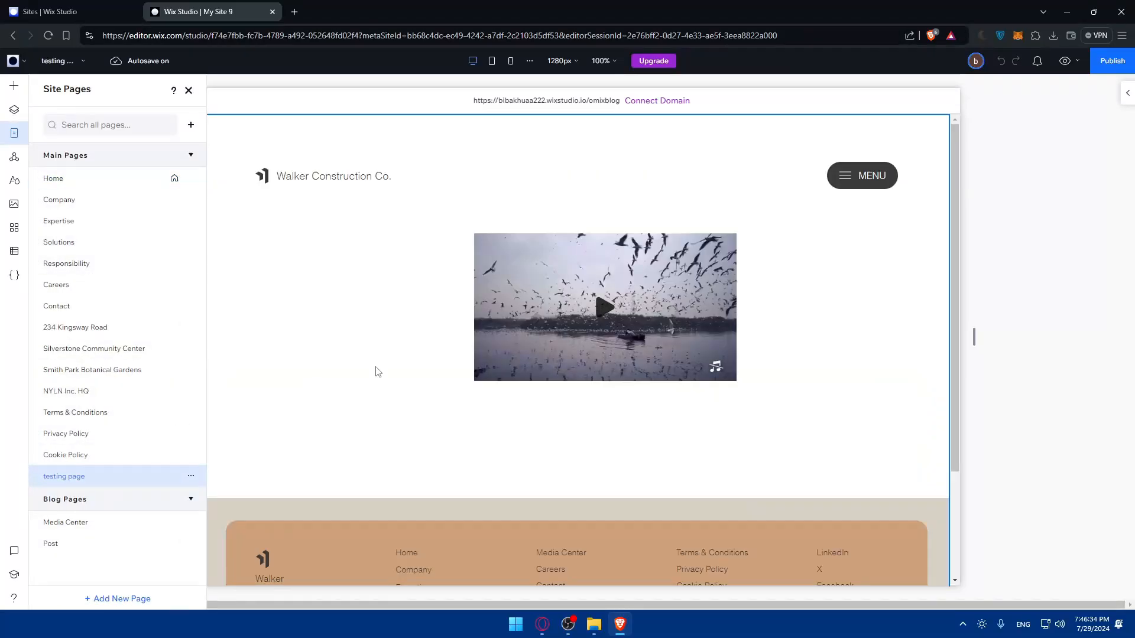
left_click(619, 290)
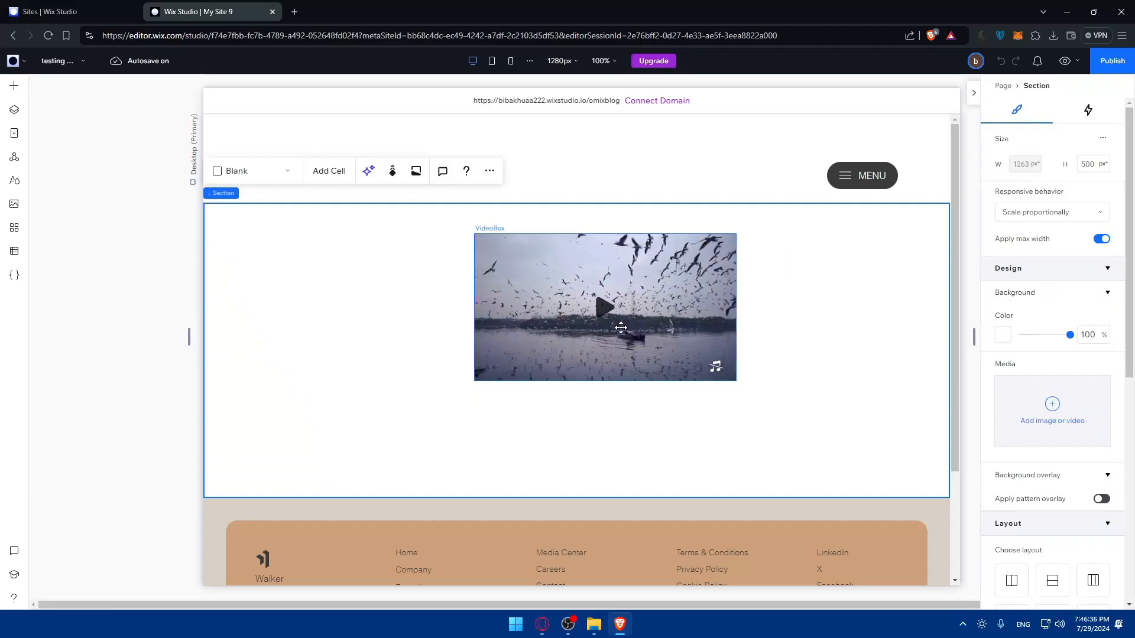
key("Delete")
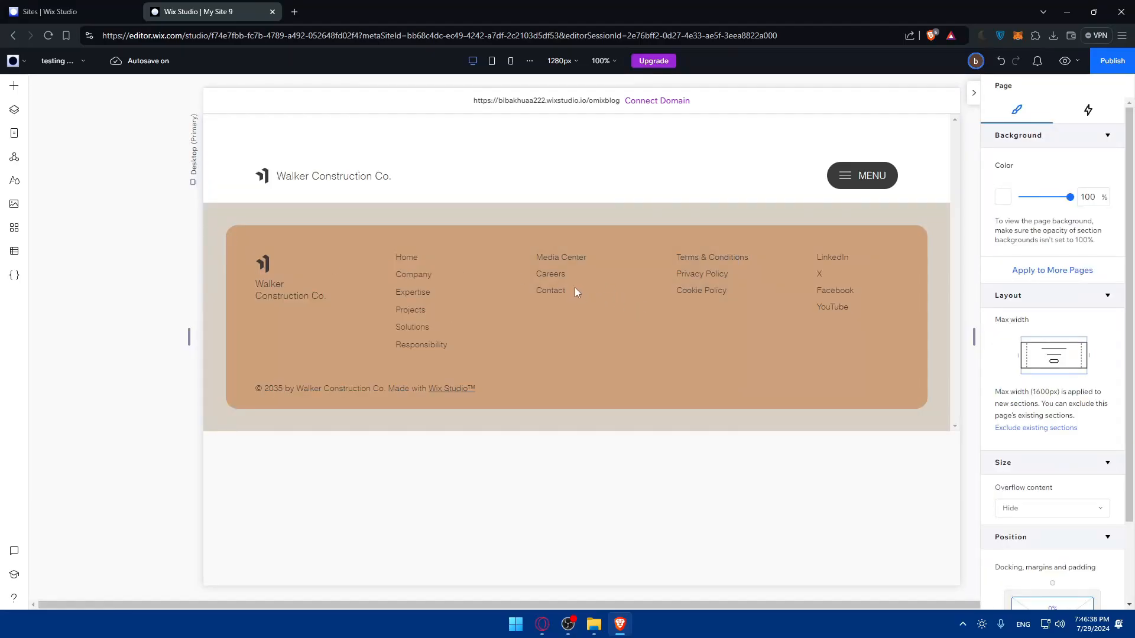
key("ctrl+z")
left_click(559, 284)
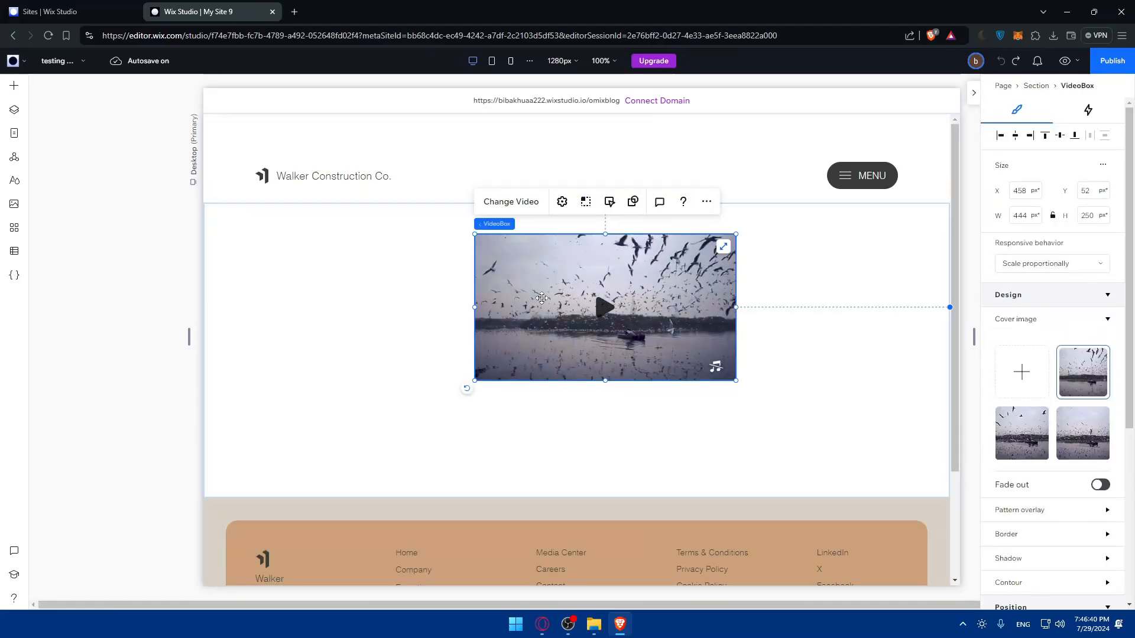
key("Delete")
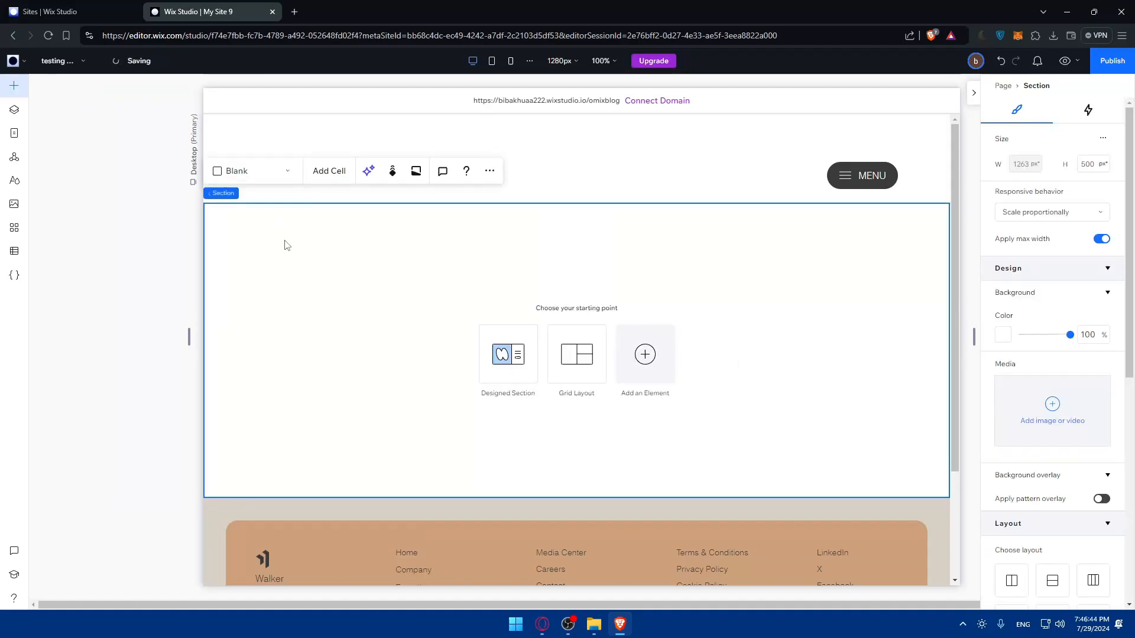
Add a blog post list to the empty section of the testing page
left_click(62, 421)
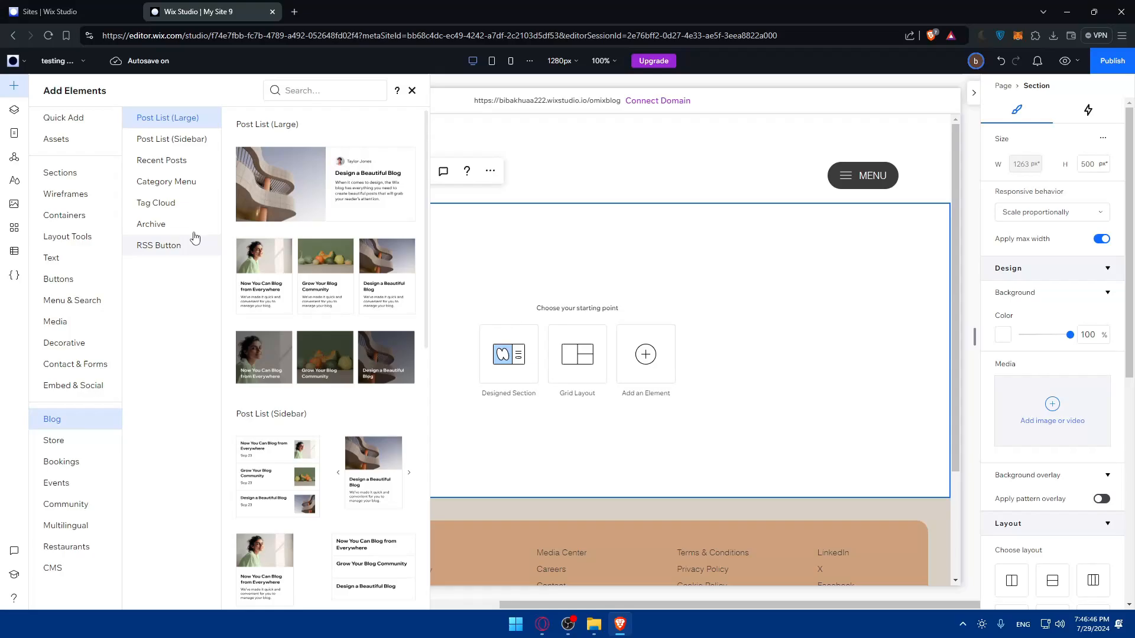
left_click(512, 327)
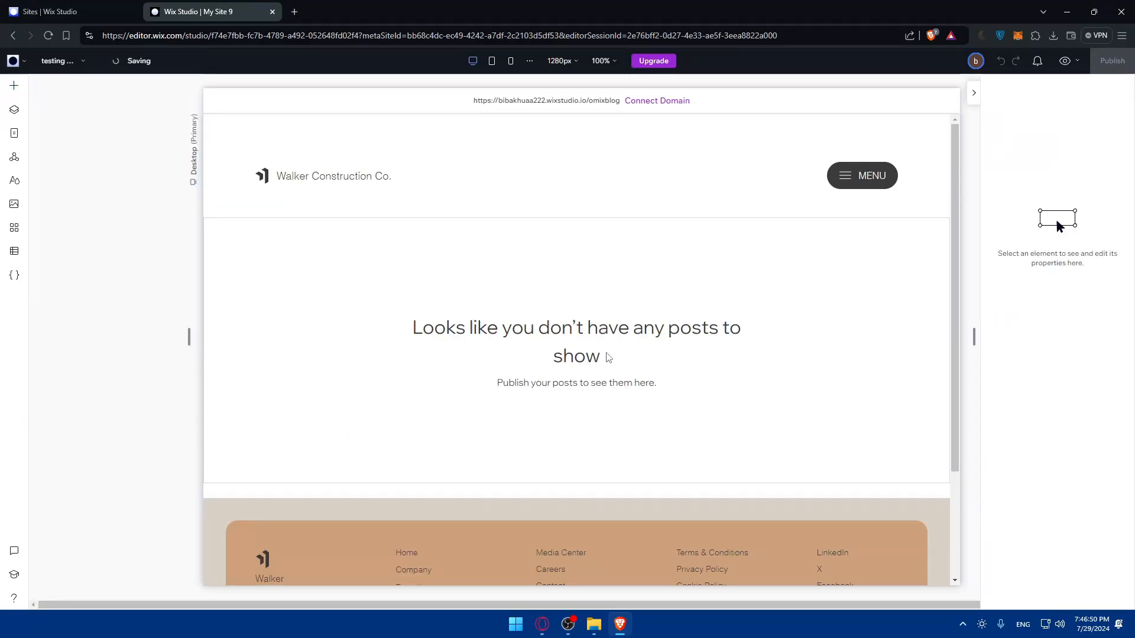
left_click(551, 299)
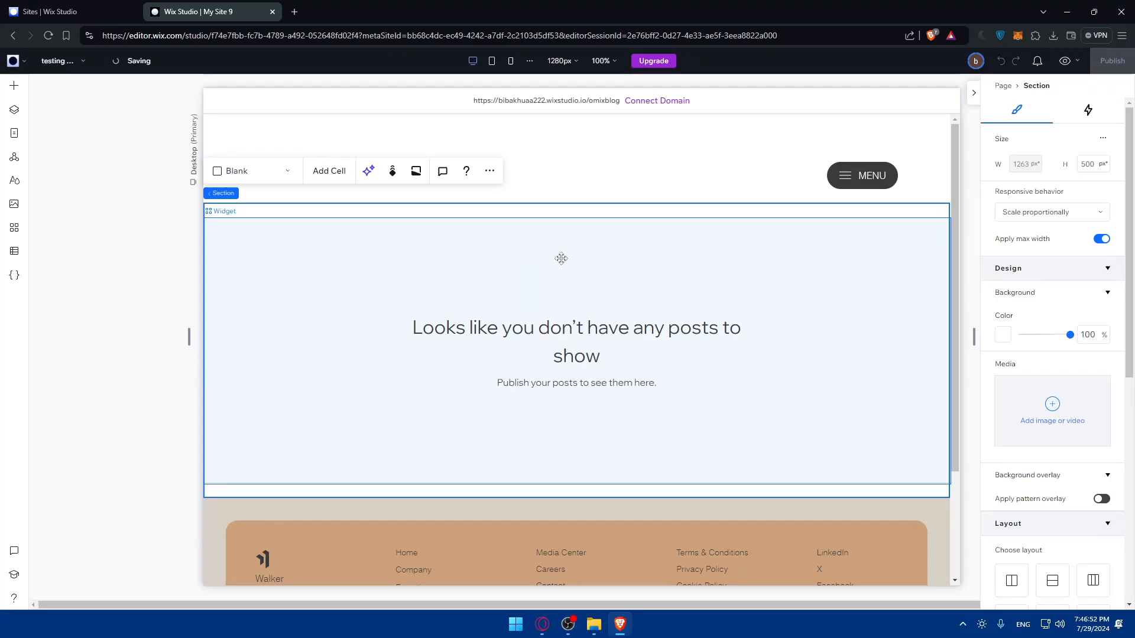
left_click(286, 171)
left_click(492, 319)
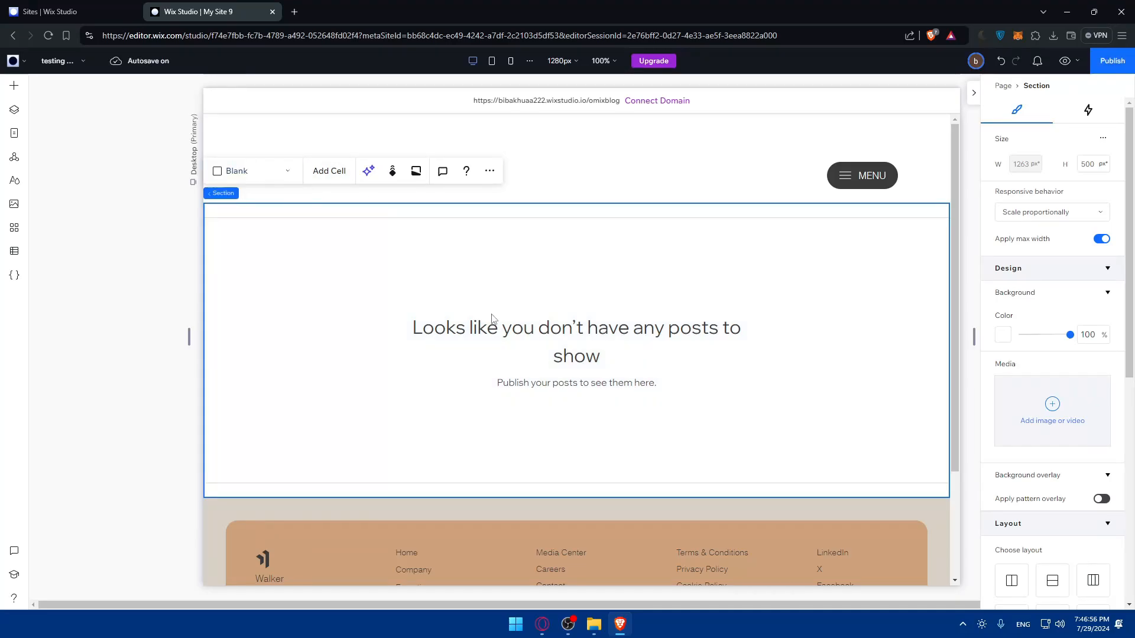
Open post management for the post list widget and start a new blank blog post
left_click(554, 375)
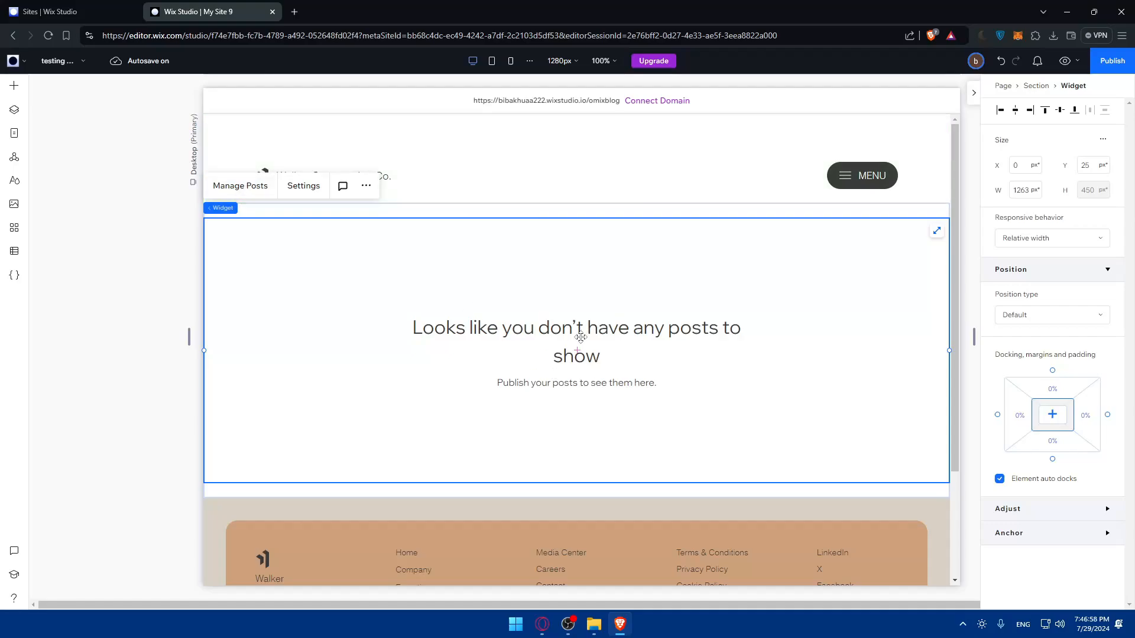
left_click(251, 186)
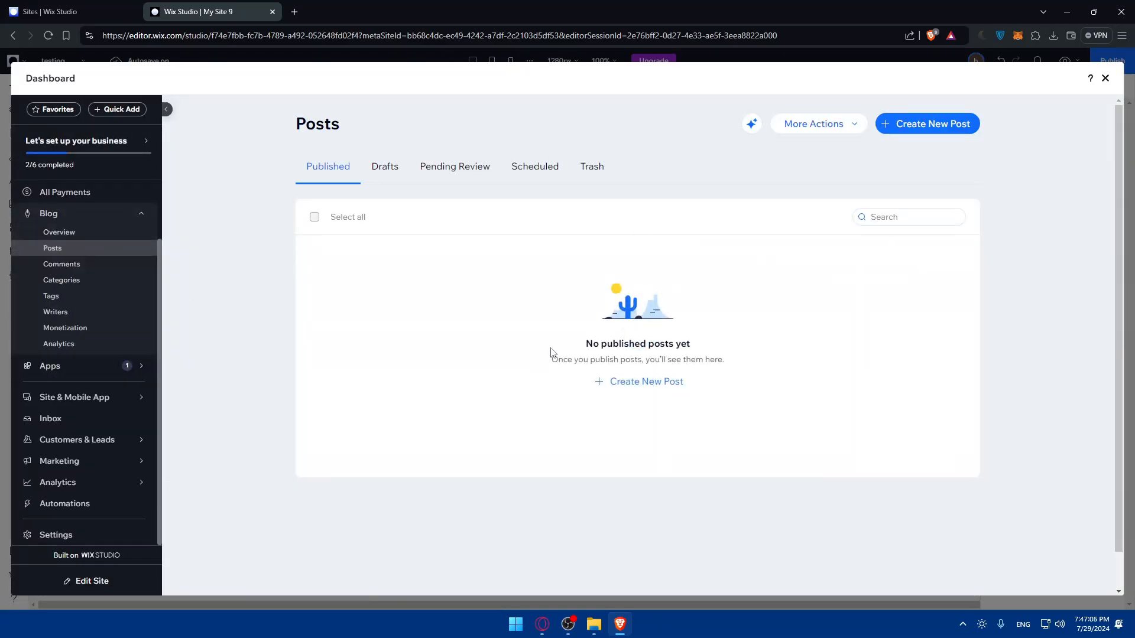
left_click(612, 384)
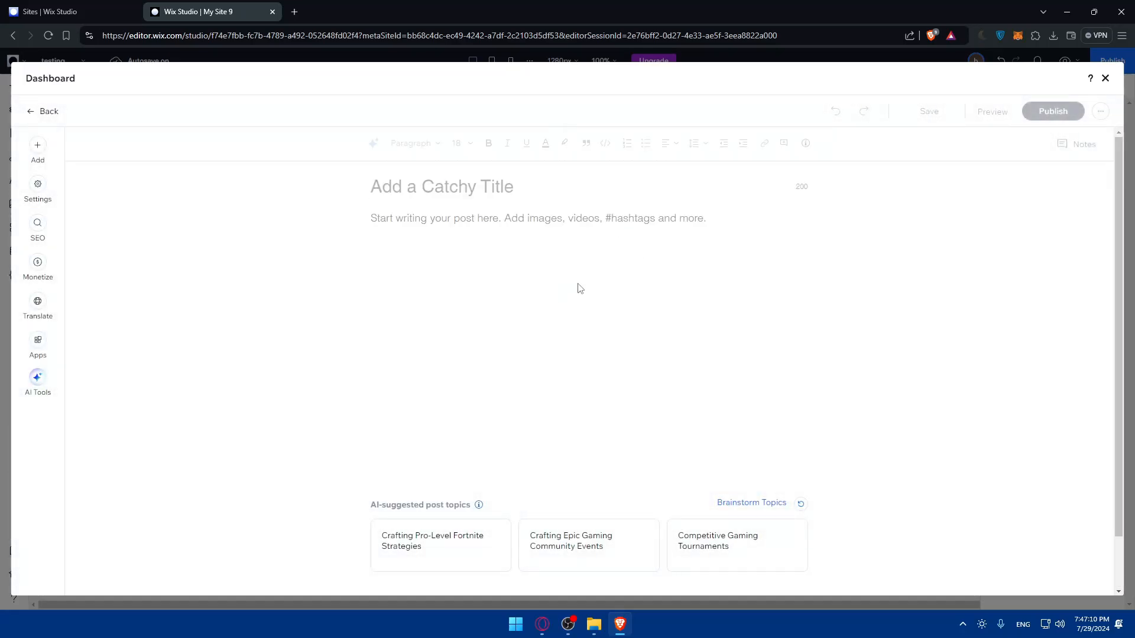
Leave the blank post without writing anything and publish the site, dismissing the publication dialog
left_click(1104, 79)
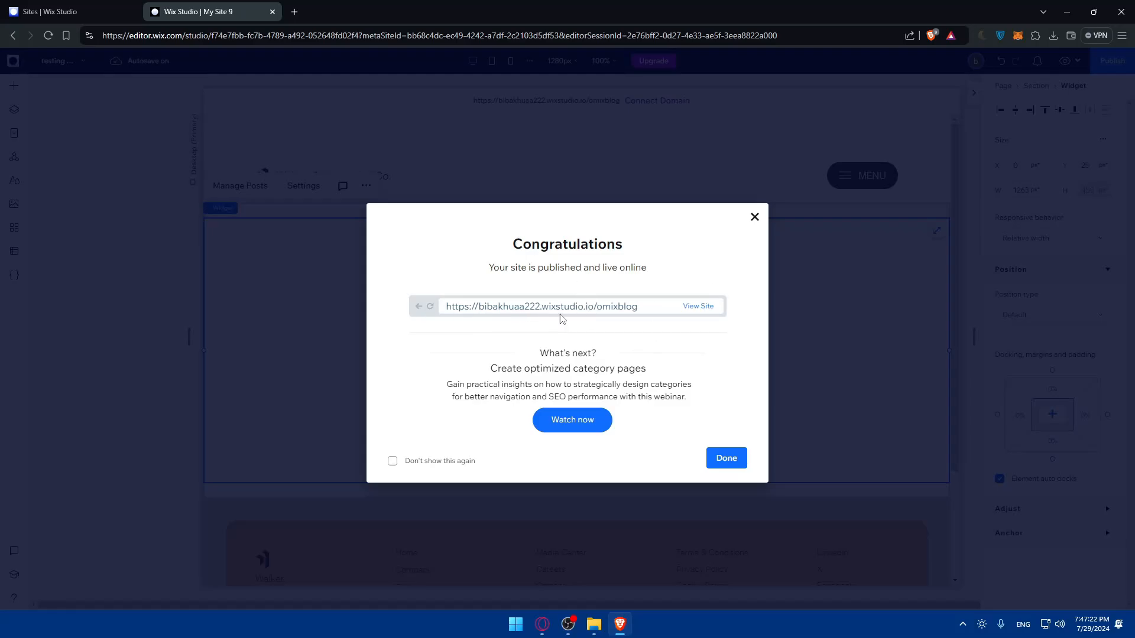
left_click(754, 217)
Close the Sites overview and My Site 9 editor tabs, leaving only a new empty browser tab
left_click(53, 11)
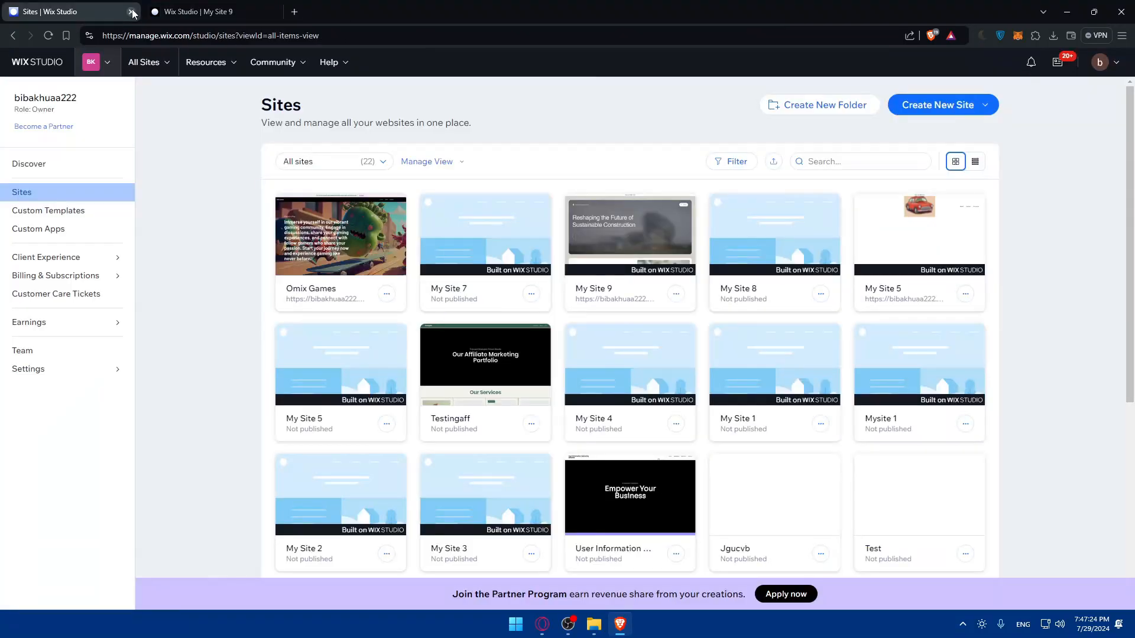
left_click(131, 12)
key("ctrl+t")
left_click(131, 11)
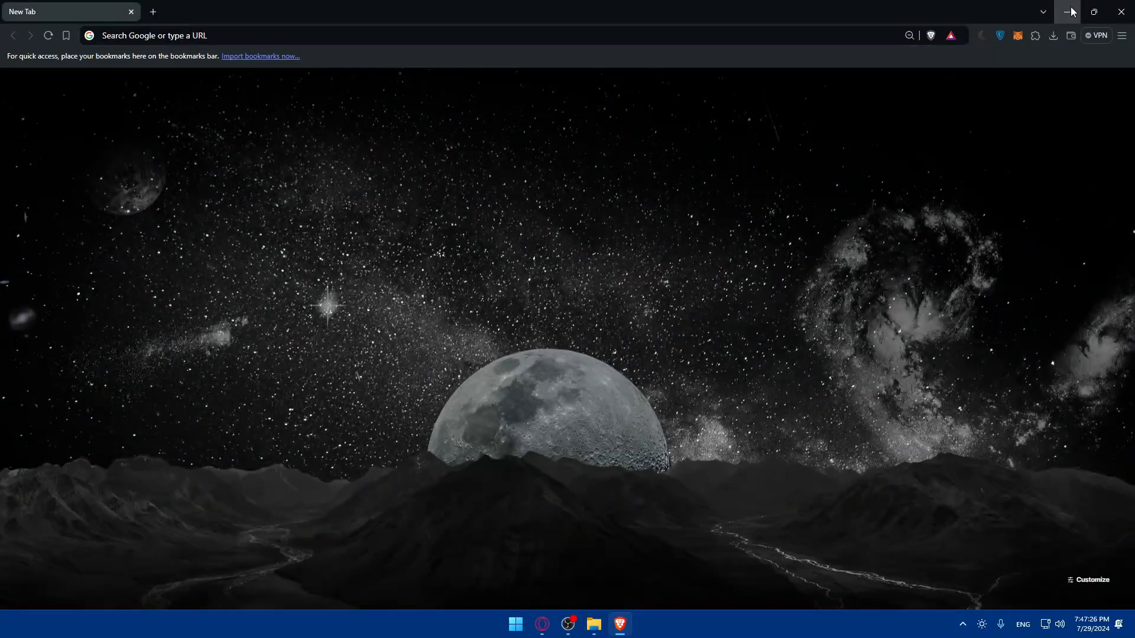